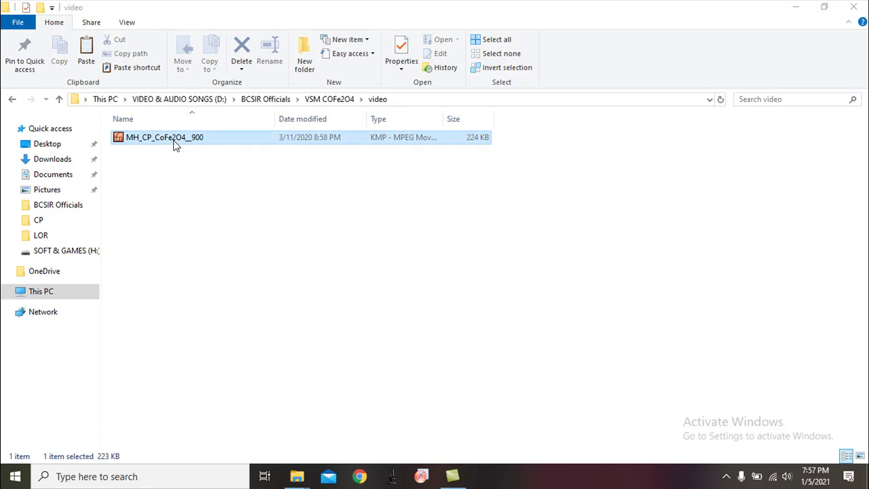
Step: Check the properties of the MH_CP_CoFe2O4__900 .DAT file (223 KB), then bring up the Start menu
{"action": "right_click", "coordinate": [174, 145]}
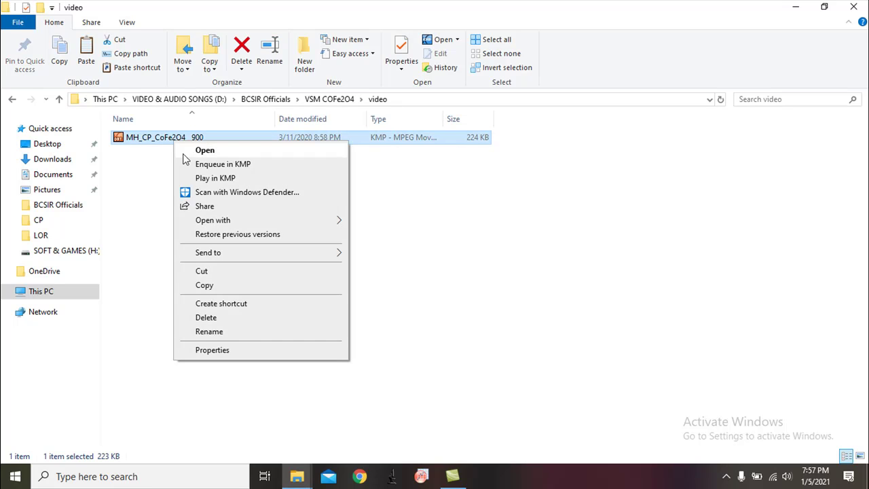
{"action": "left_click", "coordinate": [201, 350]}
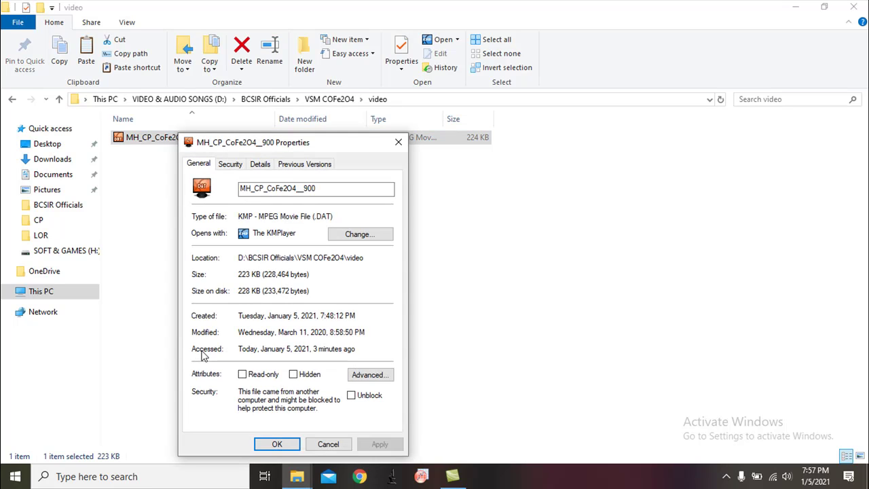
{"action": "left_click", "coordinate": [398, 143]}
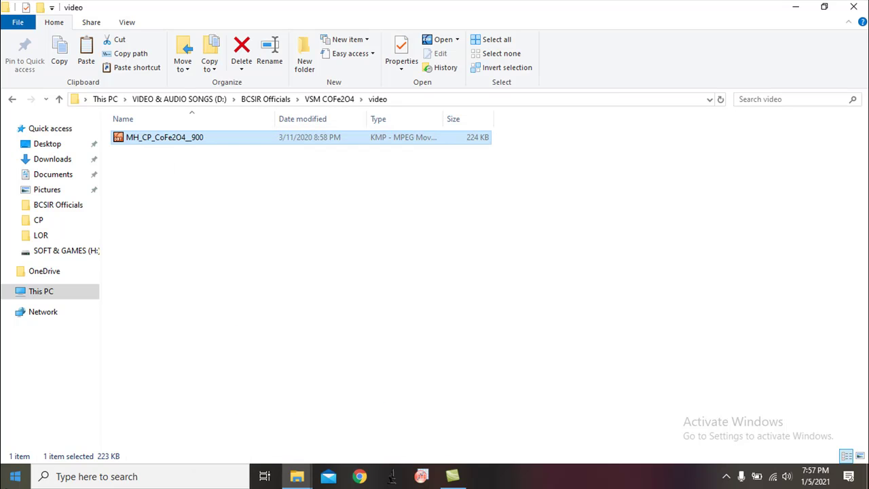
{"action": "left_click", "coordinate": [15, 476]}
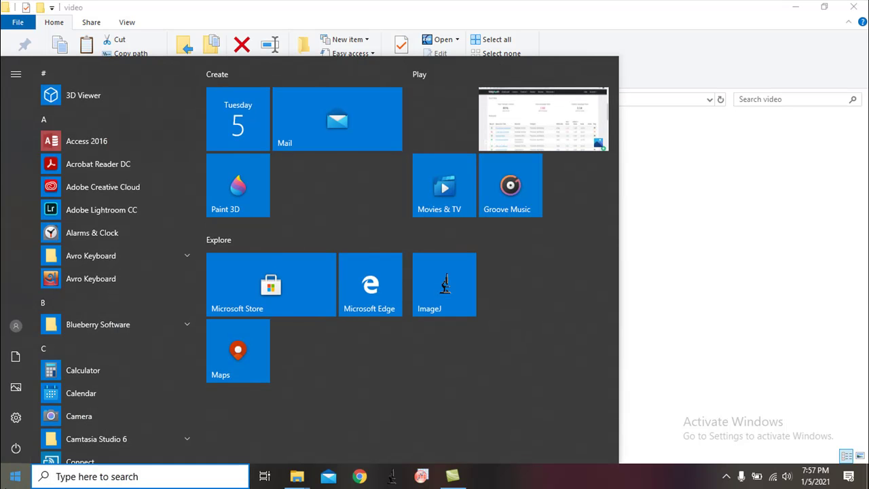
Step: Launch Excel 2016 with a blank workbook and dismiss the activation notice
{"action": "type", "text": "ex"}
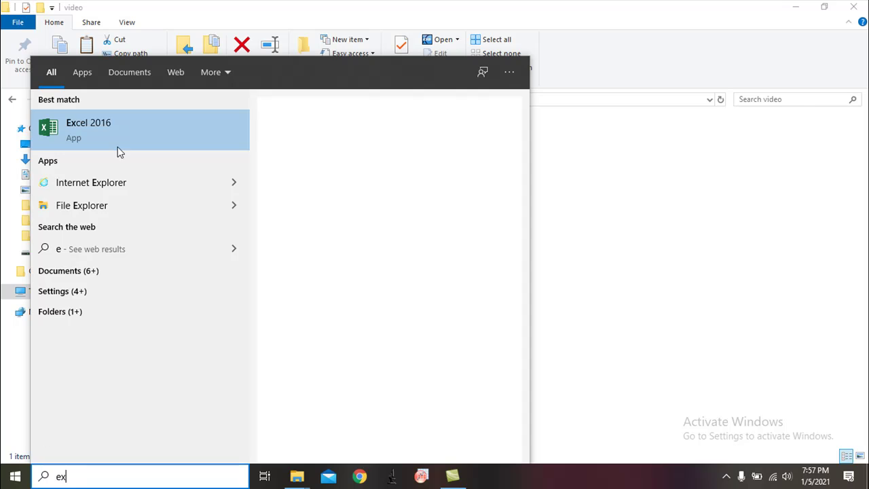
{"action": "left_click", "coordinate": [120, 128]}
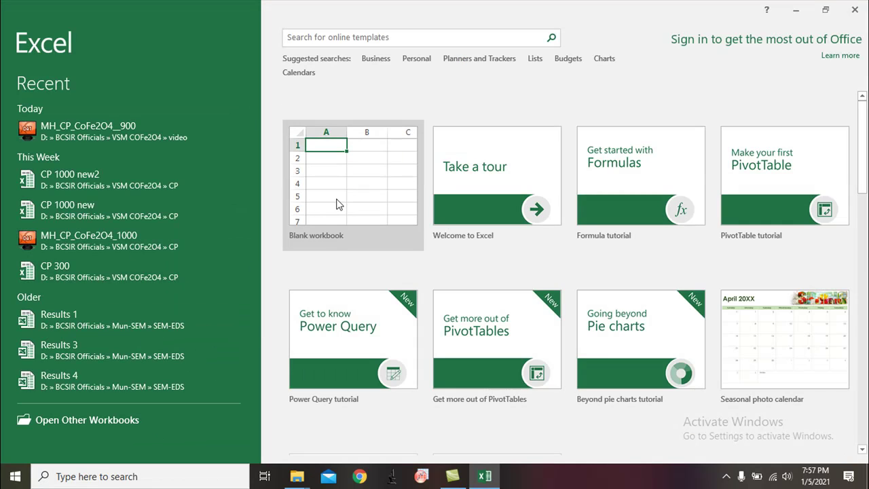
{"action": "left_click", "coordinate": [336, 203]}
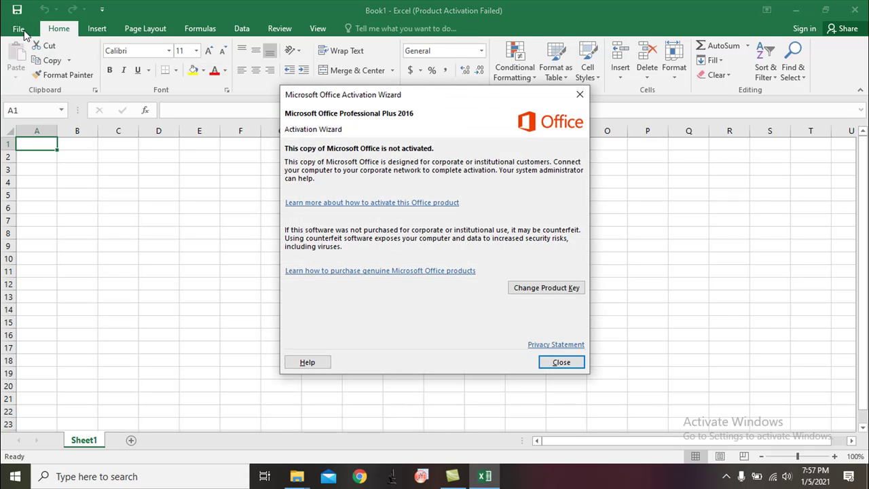
{"action": "left_click", "coordinate": [558, 364]}
Step: Open MH_CP_CoFe2O4__900 from the video folder with the file type set to All Files
{"action": "left_click", "coordinate": [18, 28]}
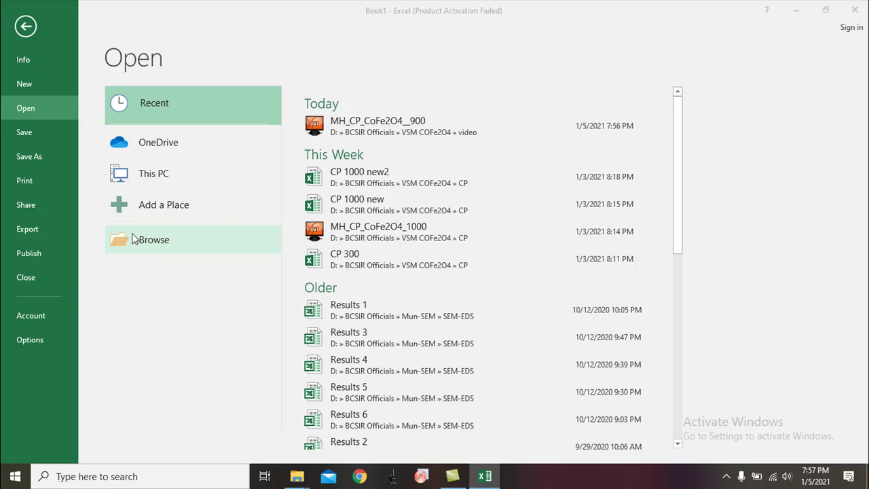
{"action": "left_click", "coordinate": [133, 242]}
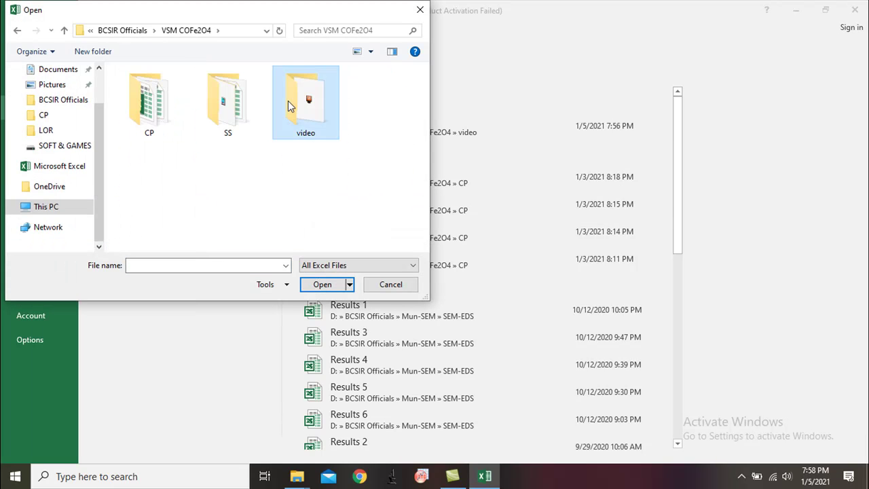
{"action": "double_click", "coordinate": [288, 102]}
{"action": "left_click", "coordinate": [354, 265]}
{"action": "left_click", "coordinate": [313, 278]}
{"action": "left_click", "coordinate": [184, 89]}
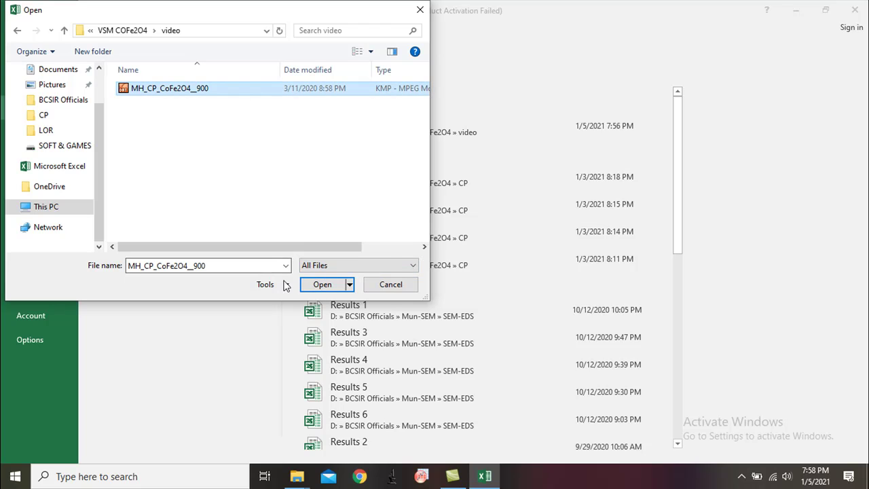
{"action": "left_click", "coordinate": [313, 283]}
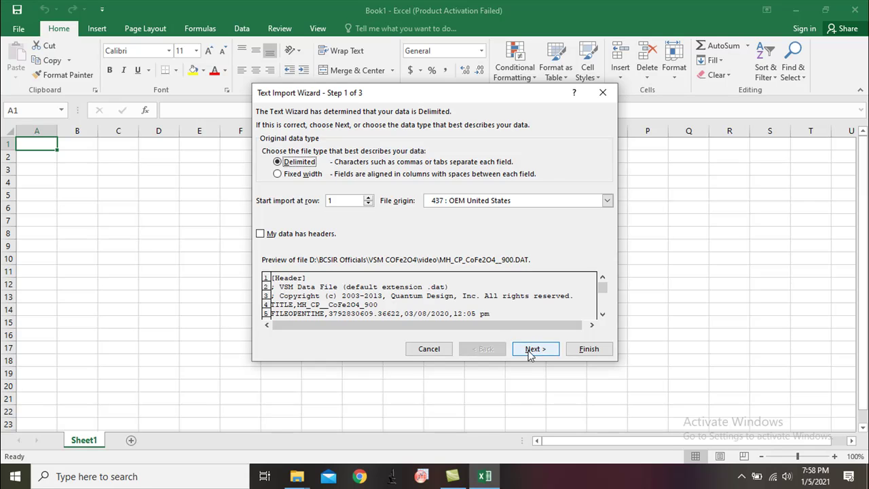
Step: Import the data as comma-delimited instead of tab-delimited, with dates read as YMD
{"action": "left_click", "coordinate": [533, 349]}
{"action": "left_click", "coordinate": [267, 173]}
{"action": "left_click", "coordinate": [266, 148]}
{"action": "left_click", "coordinate": [535, 349]}
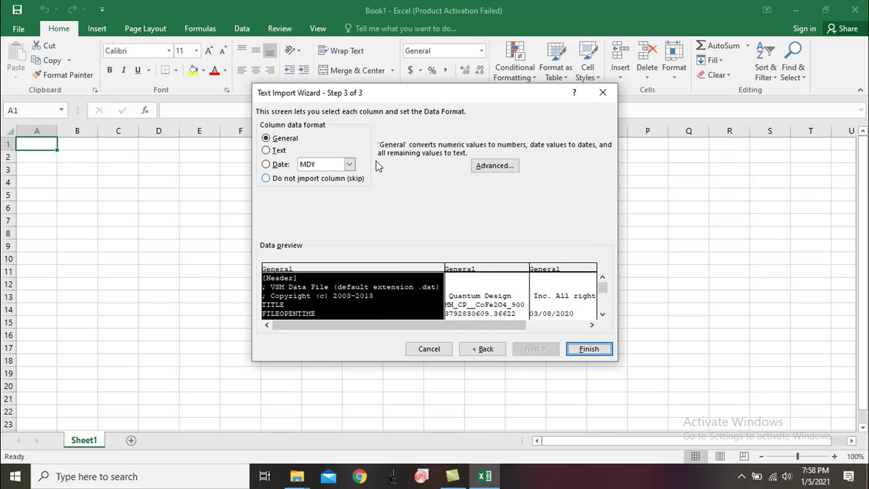
{"action": "left_click", "coordinate": [349, 165]}
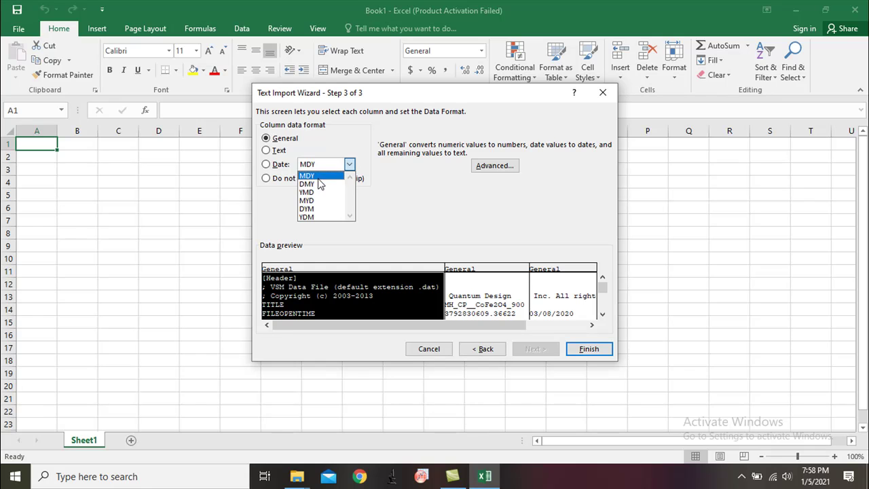
{"action": "left_click", "coordinate": [312, 194]}
{"action": "left_click", "coordinate": [588, 349]}
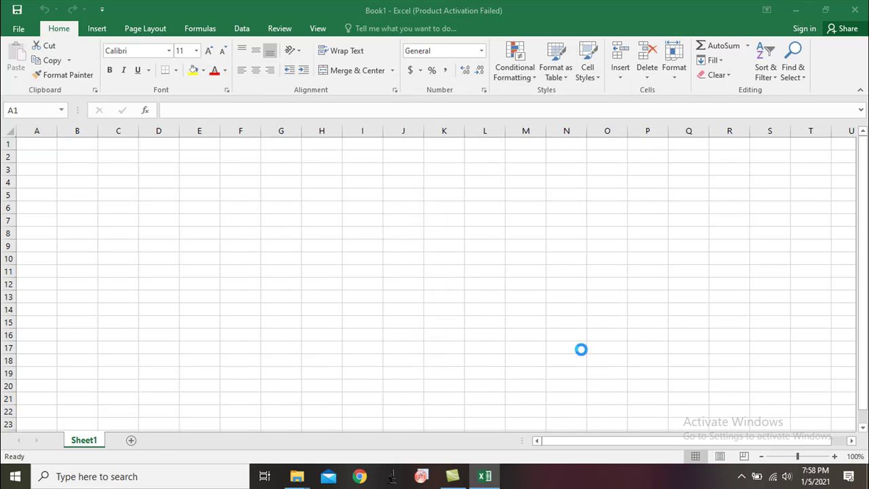
Step: Widen the Magnetic Field (Oe) column to show full values
{"action": "scroll", "coordinate": [229, 329], "scroll_direction": "down", "scroll_amount": 5}
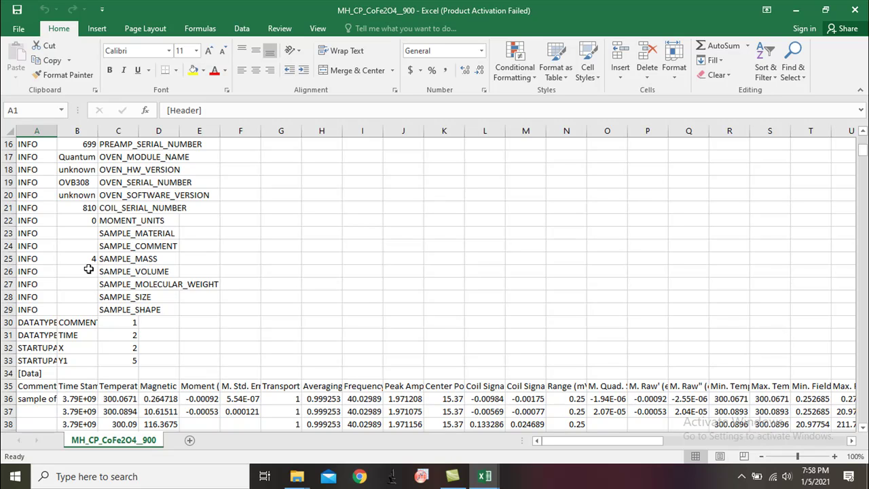
{"action": "scroll", "coordinate": [183, 348], "scroll_direction": "down", "scroll_amount": 4}
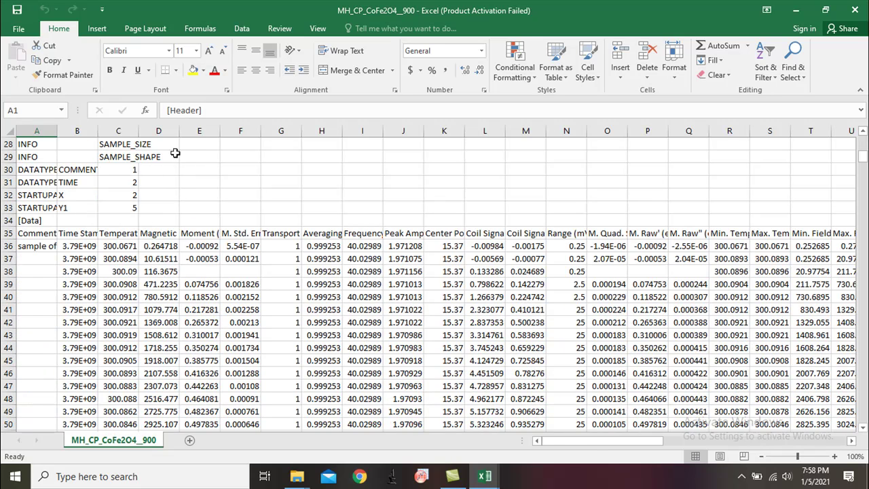
{"action": "left_click_drag", "start_coordinate": [180, 131], "coordinate": [327, 131]}
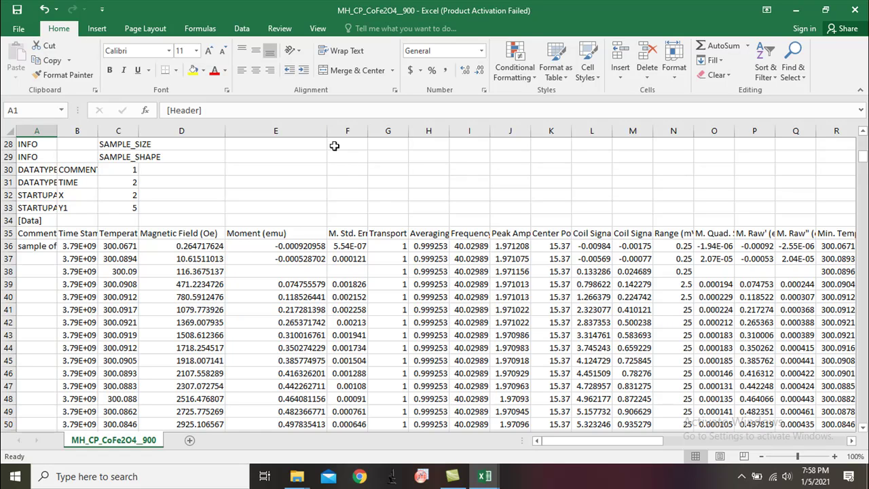
Step: Insert an entire blank column at F beside Moment (emu)
{"action": "left_click", "coordinate": [340, 210]}
{"action": "right_click", "coordinate": [340, 208]}
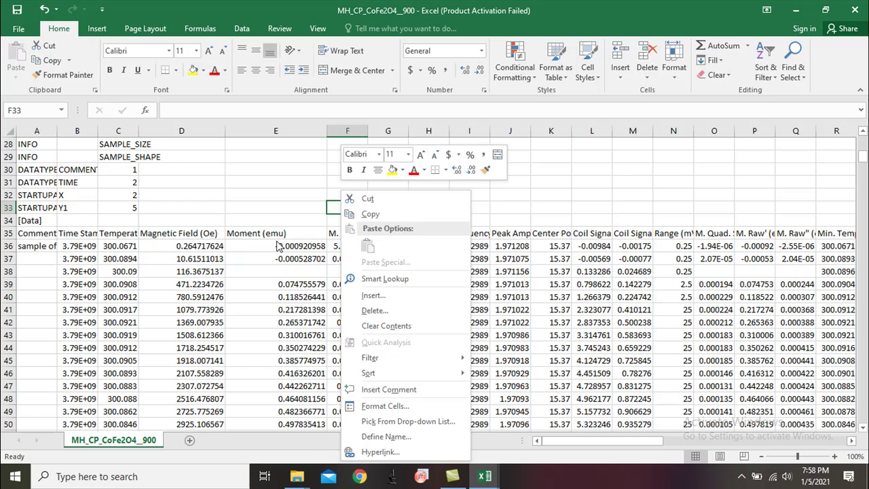
{"action": "left_click", "coordinate": [372, 295]}
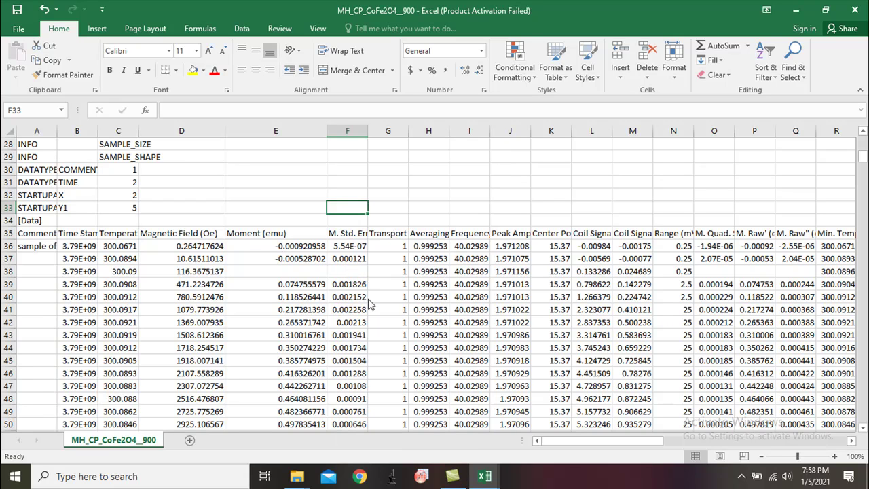
{"action": "left_click", "coordinate": [339, 299]}
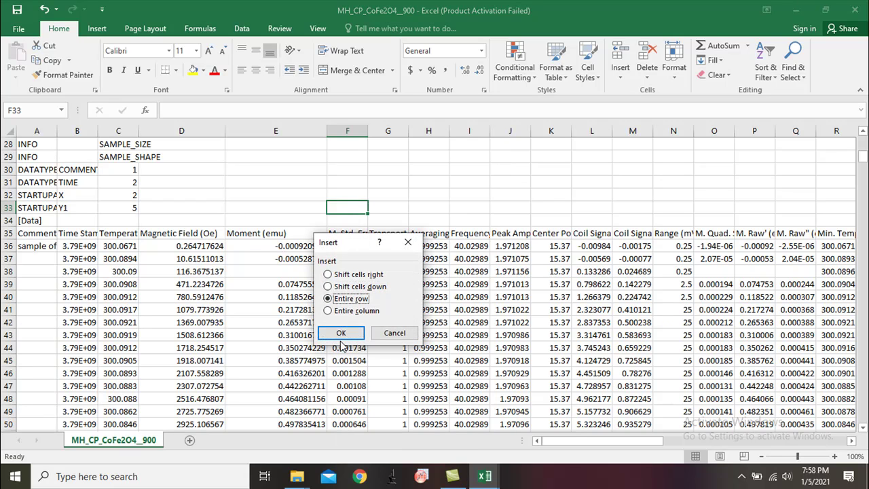
{"action": "left_click", "coordinate": [346, 310]}
{"action": "left_click", "coordinate": [341, 333]}
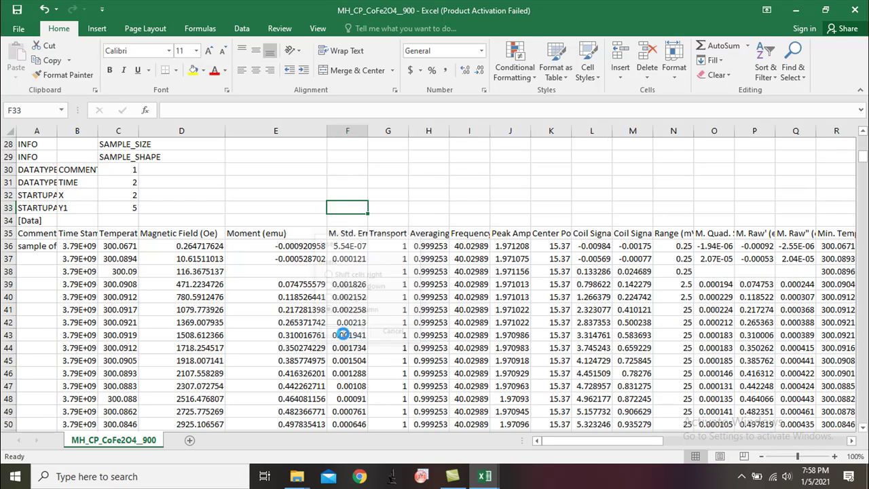
Step: Enter the header 'moment (emu/gm)' in cell F35
{"action": "left_click", "coordinate": [355, 235]}
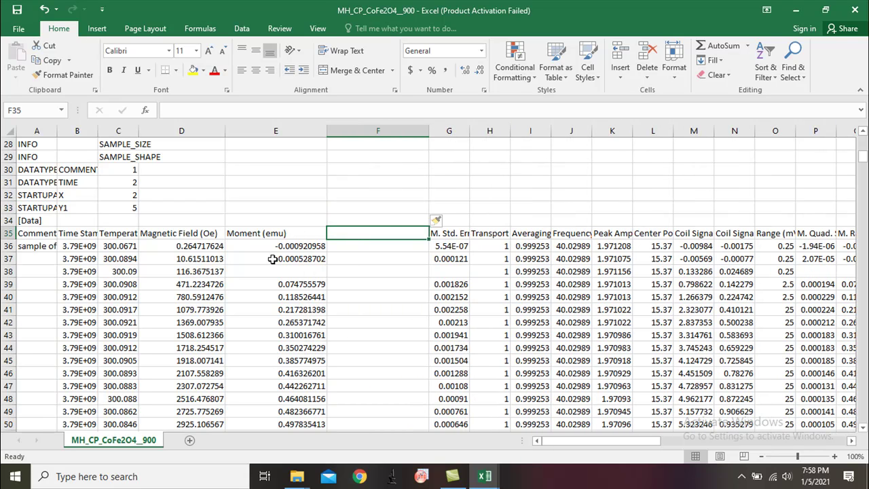
{"action": "type", "text": "mom"}
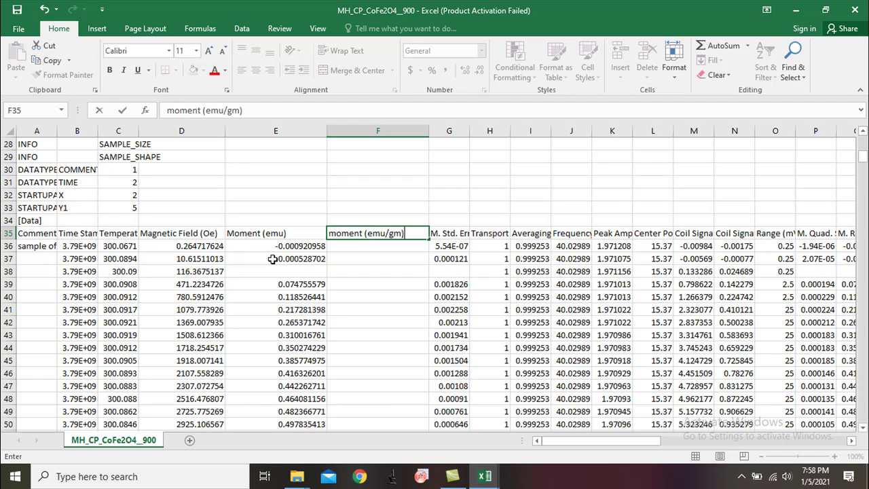
{"action": "type", "text": "ent (emu/gm)"}
{"action": "left_click", "coordinate": [338, 248]}
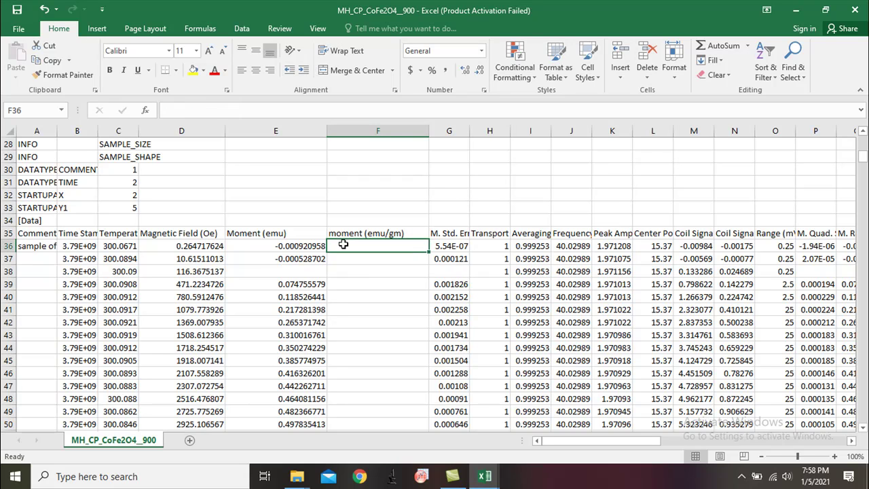
{"action": "scroll", "coordinate": [95, 177], "scroll_direction": "up", "scroll_amount": 2}
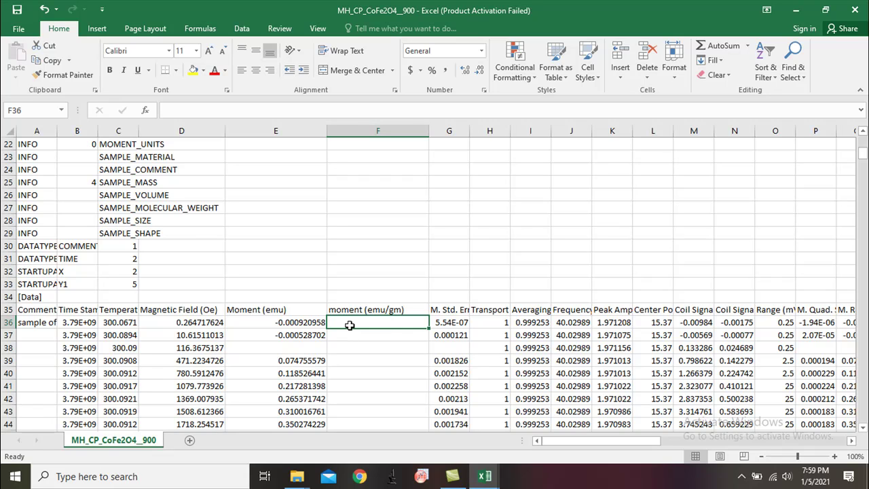
Step: Enter =E36/0.004 in F36 and fill it down column F to row 534
{"action": "type", "text": "="}
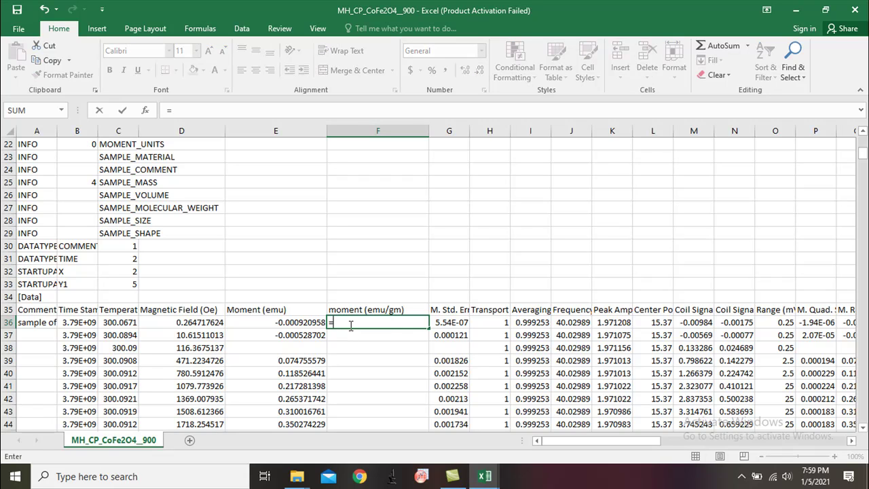
{"action": "left_click", "coordinate": [312, 324]}
{"action": "left_click", "coordinate": [357, 325]}
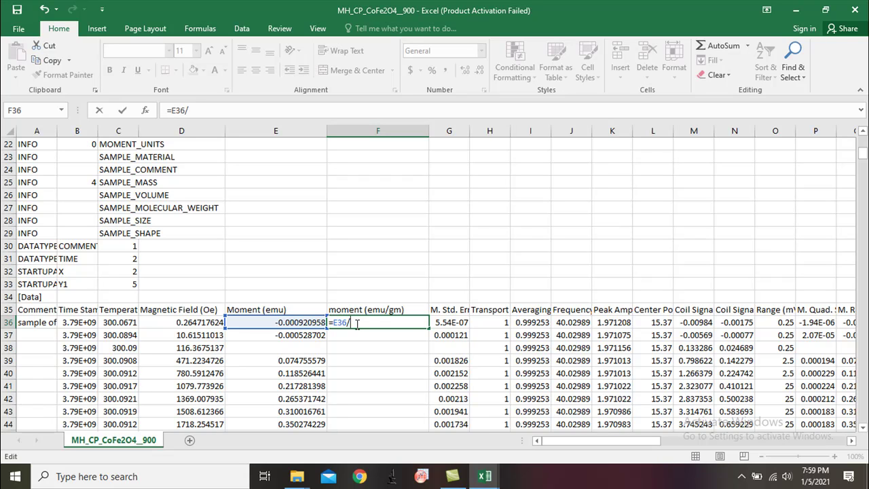
{"action": "type", "text": "/0.004"}
{"action": "key", "text": "Return"}
{"action": "left_click", "coordinate": [364, 323]}
{"action": "left_click_drag", "start_coordinate": [427, 329], "coordinate": [400, 401]}
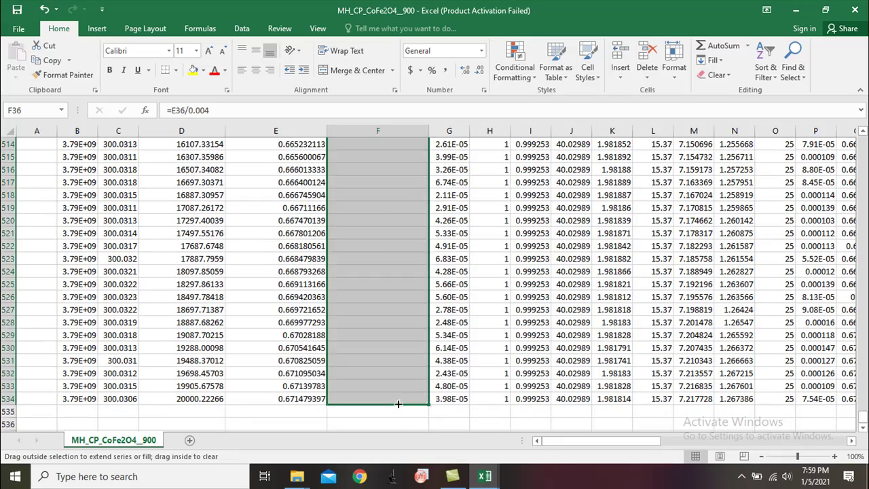
{"action": "scroll", "coordinate": [397, 336], "scroll_direction": "up", "scroll_amount": 7}
{"action": "scroll", "coordinate": [397, 336], "scroll_direction": "up", "scroll_amount": 20}
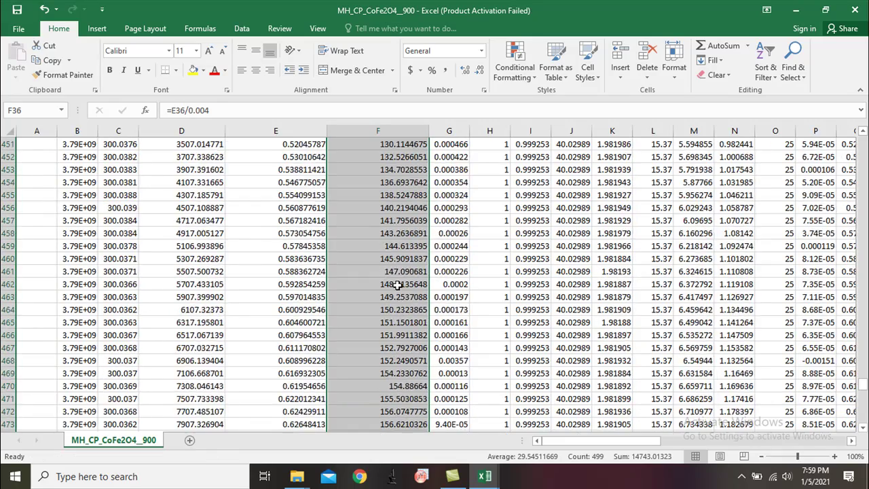
{"action": "scroll", "coordinate": [393, 306], "scroll_direction": "down", "scroll_amount": 6}
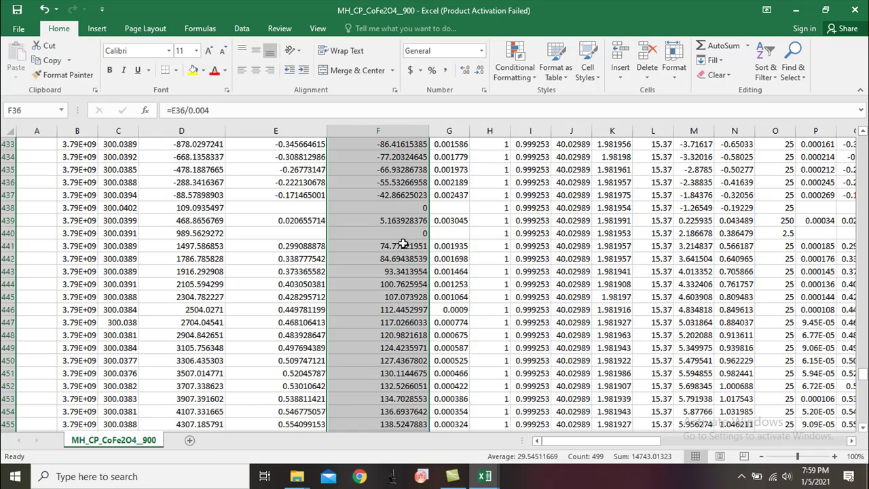
Step: Delete the zero moment-per-gram results in F440, F438, F239 and F38
{"action": "left_click", "coordinate": [424, 235]}
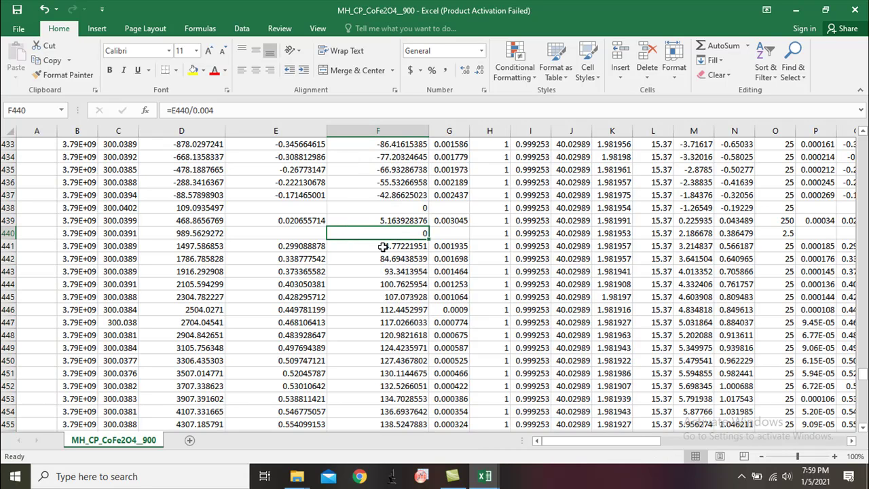
{"action": "key", "text": "BackSpace"}
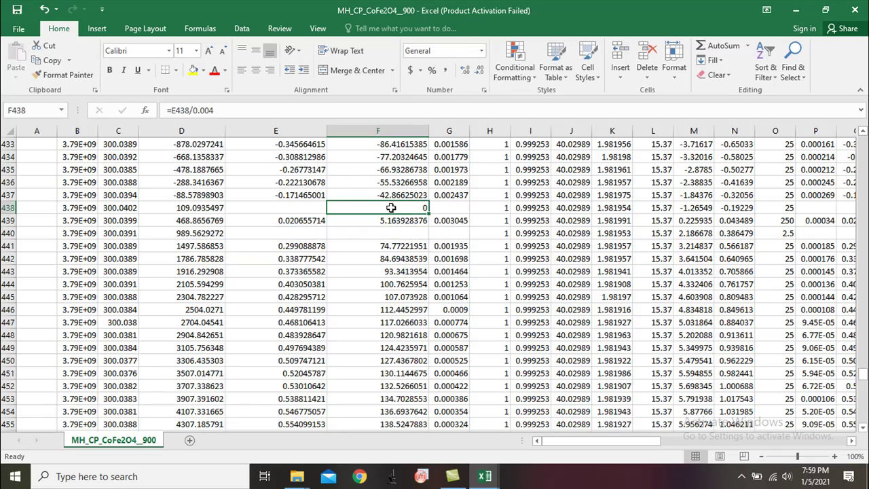
{"action": "key", "text": "BackSpace"}
{"action": "scroll", "coordinate": [388, 215], "scroll_direction": "up", "scroll_amount": 20}
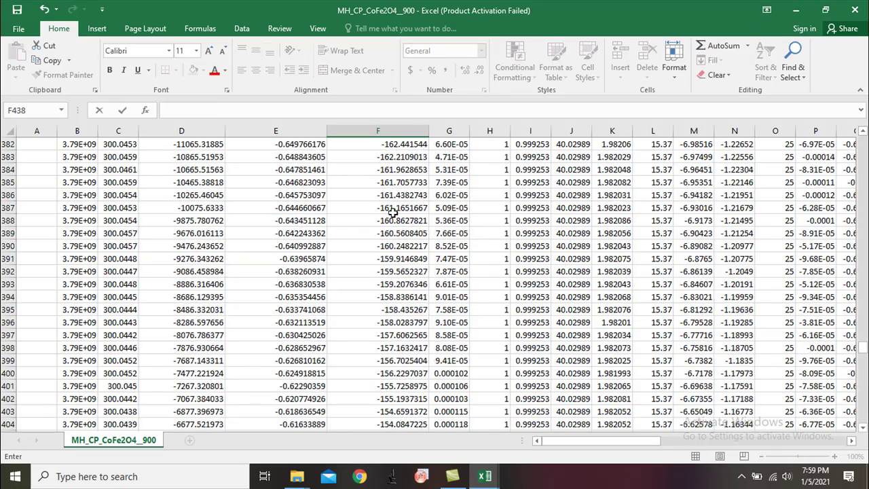
{"action": "scroll", "coordinate": [392, 212], "scroll_direction": "up", "scroll_amount": 20}
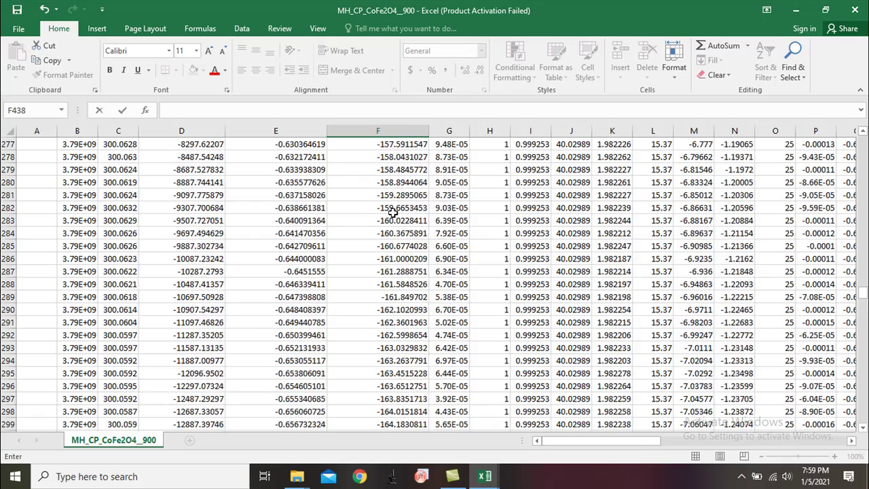
{"action": "scroll", "coordinate": [394, 212], "scroll_direction": "up", "scroll_amount": 5}
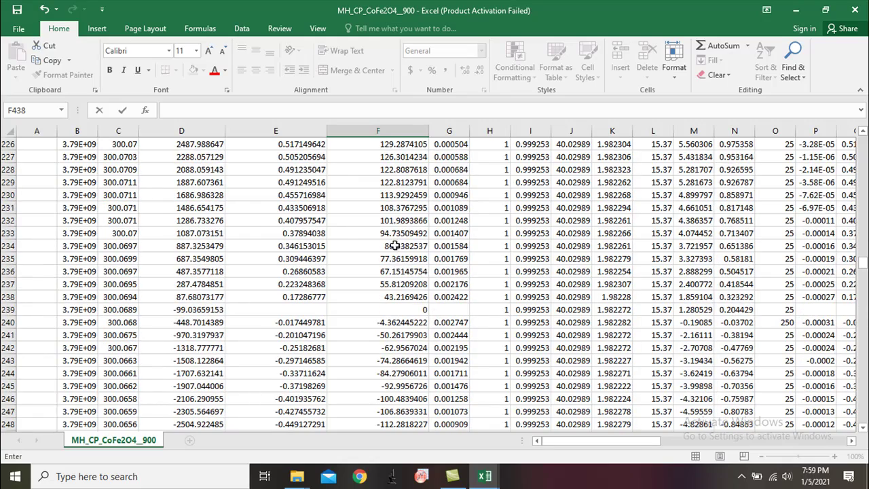
{"action": "left_click", "coordinate": [425, 310]}
{"action": "key", "text": "BackSpace"}
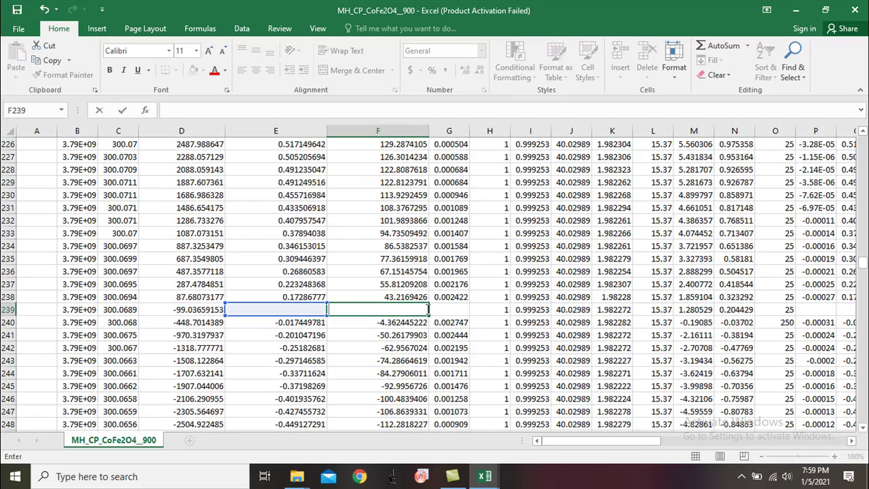
{"action": "scroll", "coordinate": [388, 242], "scroll_direction": "up", "scroll_amount": 18}
{"action": "scroll", "coordinate": [388, 237], "scroll_direction": "up", "scroll_amount": 20}
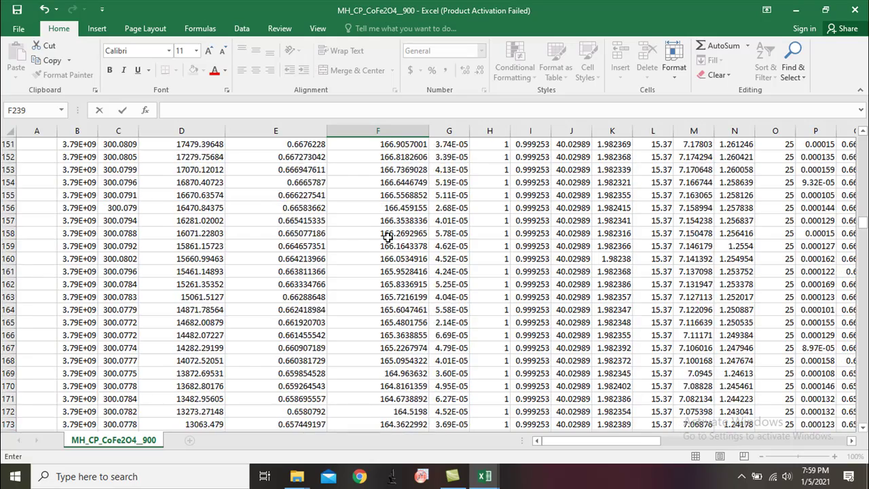
{"action": "scroll", "coordinate": [387, 237], "scroll_direction": "up", "scroll_amount": 20}
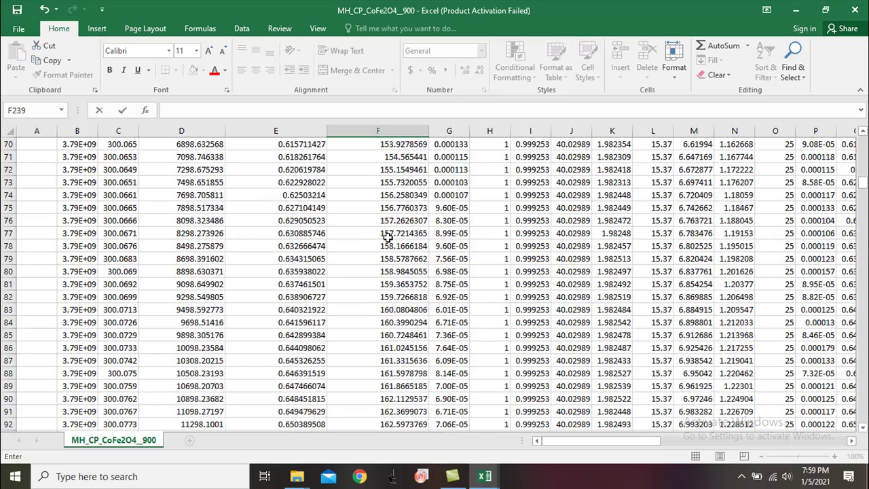
{"action": "scroll", "coordinate": [388, 237], "scroll_direction": "down", "scroll_amount": 2}
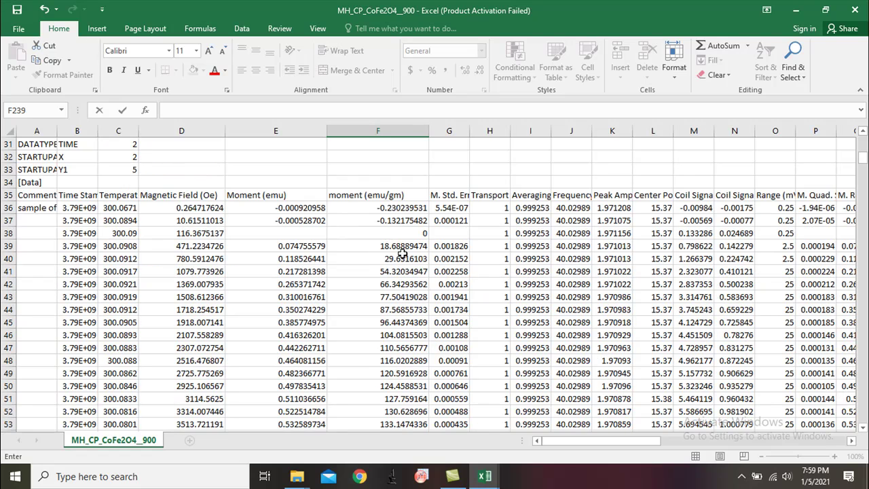
{"action": "left_click", "coordinate": [403, 233]}
{"action": "key", "text": "BackSpace"}
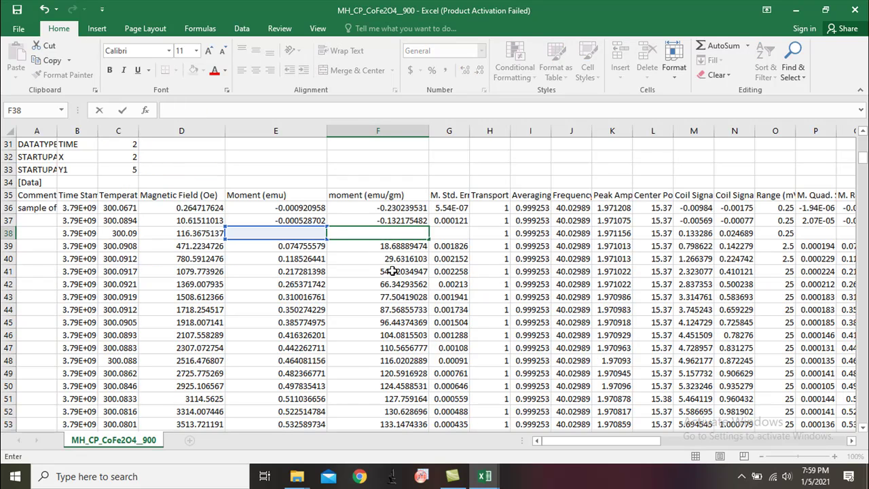
{"action": "left_click", "coordinate": [395, 284]}
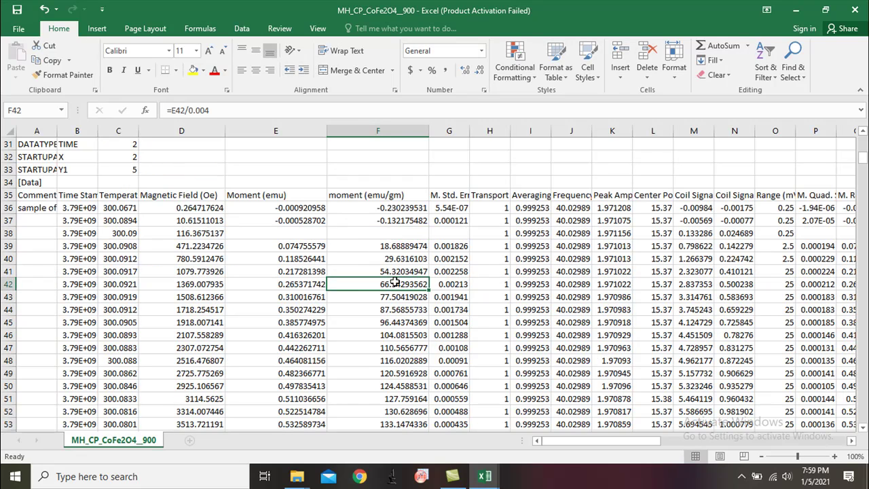
Step: Copy the Magnetic Field (Oe) and moment (emu/gm) columns D and F
{"action": "left_click", "coordinate": [181, 129]}
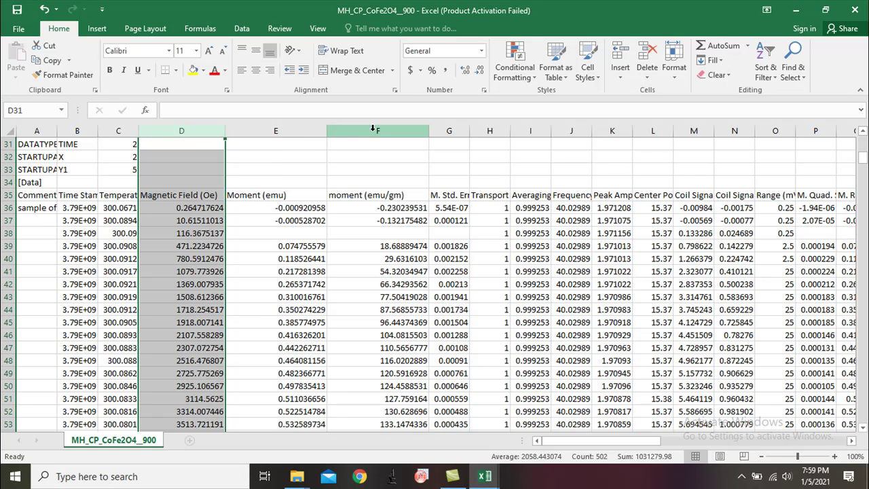
{"action": "left_click", "coordinate": [373, 131], "text": "ctrl"}
{"action": "key", "text": "ctrl+c"}
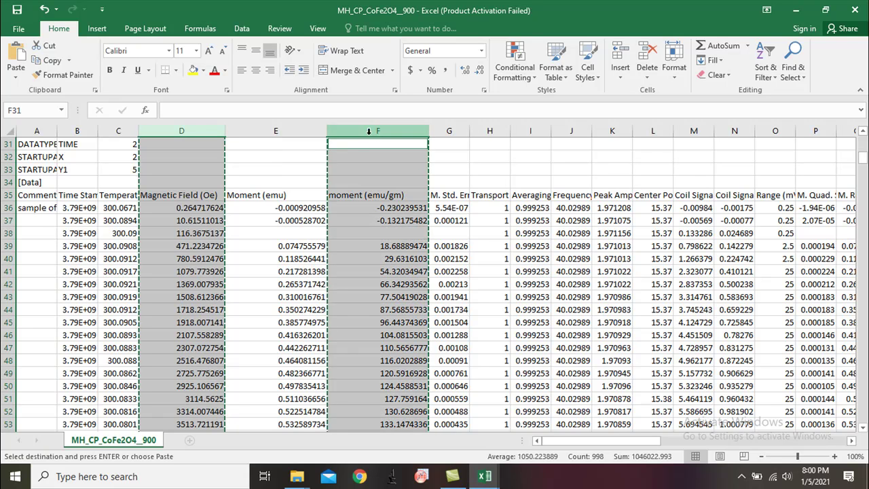
Step: Paste the two columns into a new sheet and delete metadata rows 1–34
{"action": "left_click", "coordinate": [191, 439]}
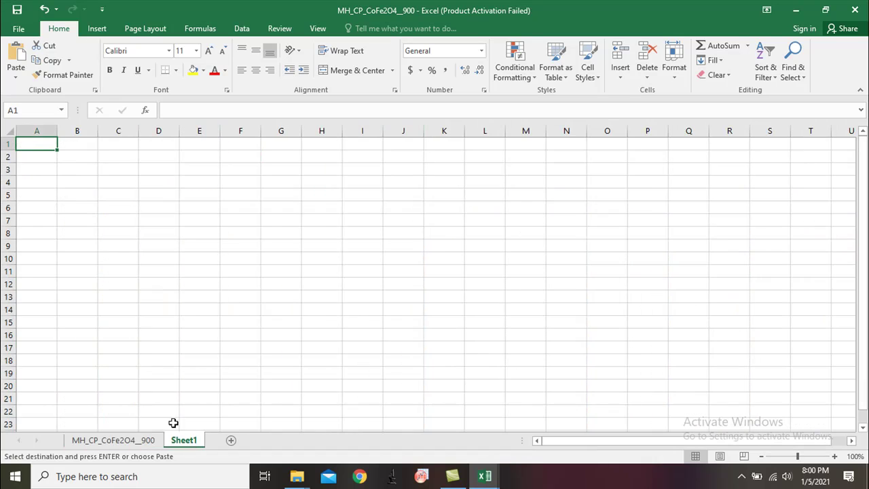
{"action": "key", "text": "ctrl+v"}
{"action": "scroll", "coordinate": [43, 188], "scroll_direction": "down", "scroll_amount": 8}
{"action": "scroll", "coordinate": [40, 192], "scroll_direction": "up", "scroll_amount": 9}
{"action": "left_click_drag", "start_coordinate": [10, 146], "coordinate": [47, 201]}
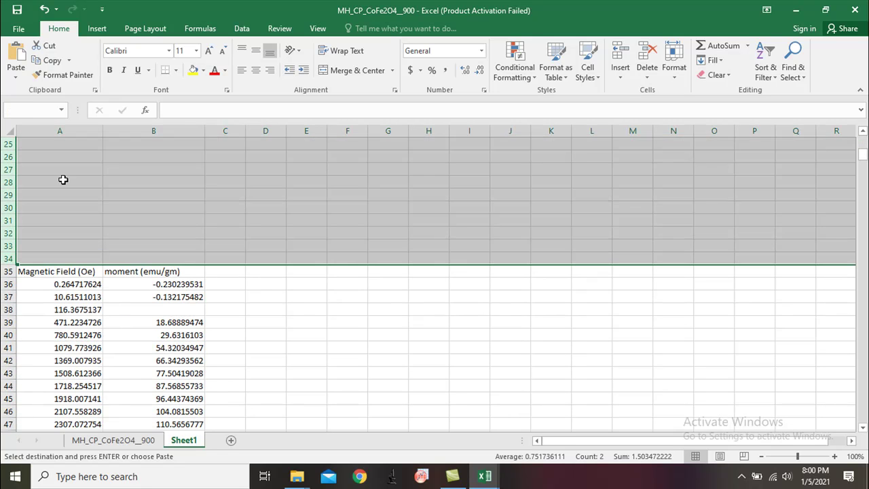
{"action": "right_click", "coordinate": [62, 179]}
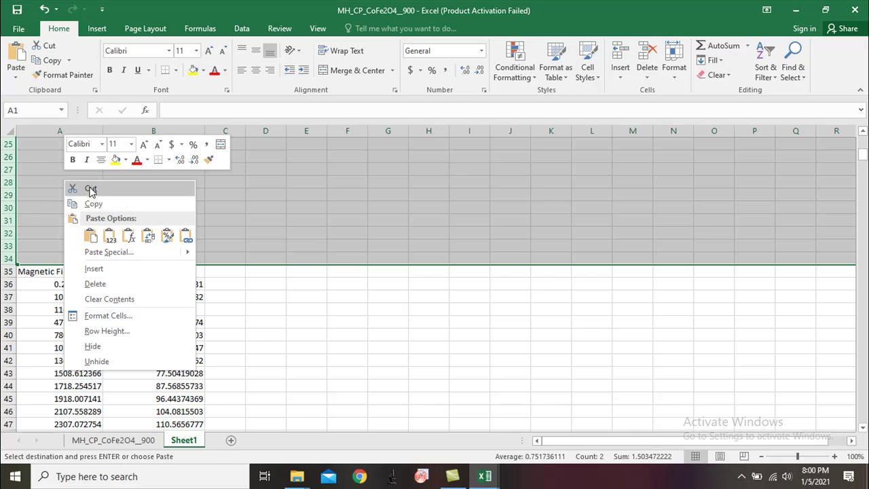
{"action": "left_click", "coordinate": [93, 283]}
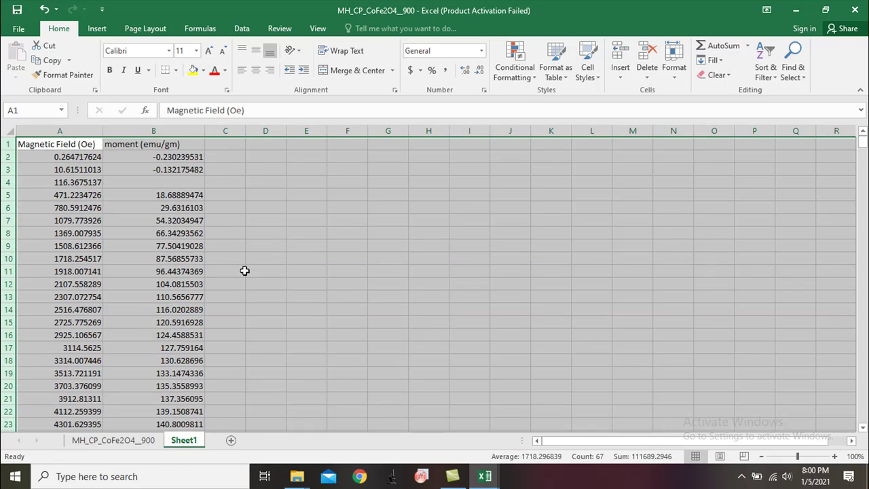
Step: Copy columns A:B from the new sheet and switch to OriginPro
{"action": "left_click", "coordinate": [96, 129]}
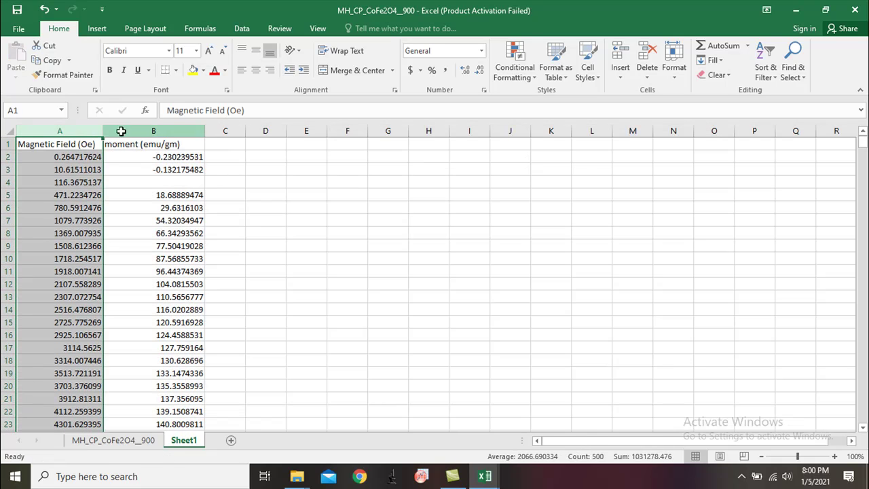
{"action": "left_click", "coordinate": [121, 129], "text": "ctrl"}
{"action": "key", "text": "ctrl+c"}
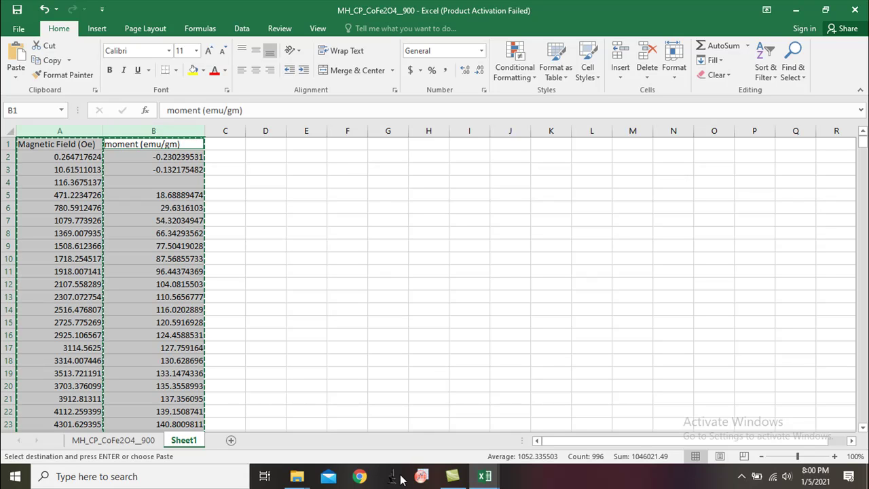
{"action": "left_click", "coordinate": [427, 479]}
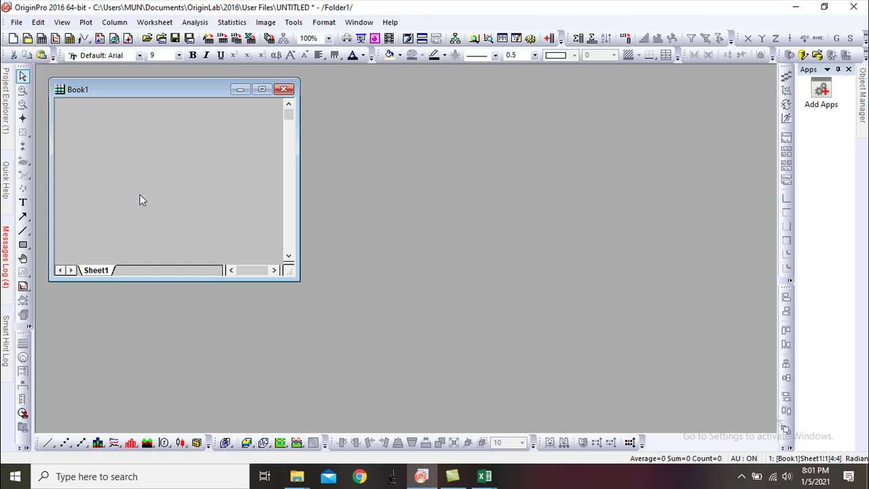
Step: Maximize Book1 and select the A(X) field and B(Y) moment columns
{"action": "left_click", "coordinate": [262, 89]}
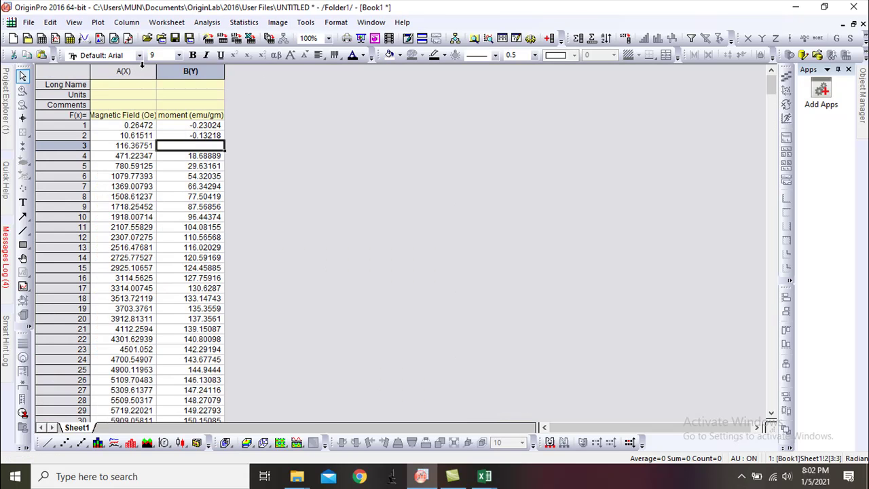
{"action": "left_click", "coordinate": [142, 70]}
{"action": "left_click", "coordinate": [190, 71], "text": "shift"}
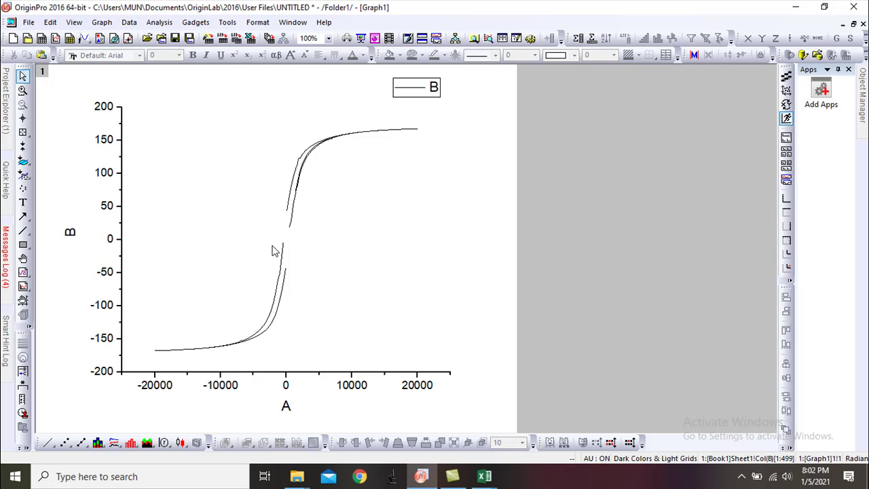
Step: Move the X axis to y = 0 and the Y axis to x = 0
{"action": "left_click_drag", "start_coordinate": [218, 372], "coordinate": [224, 239]}
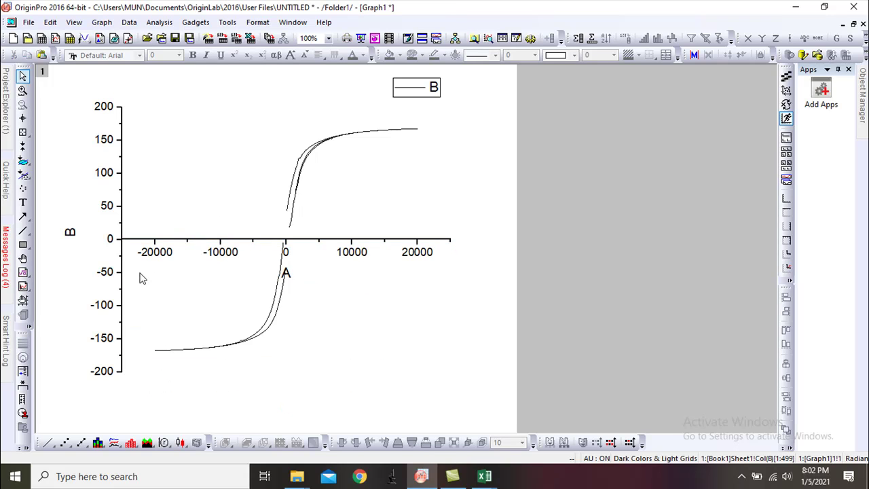
{"action": "left_click_drag", "start_coordinate": [123, 283], "coordinate": [285, 272]}
{"action": "left_click", "coordinate": [329, 226]}
Step: Restore the graph window, move it right, and select empty moment cell B3
{"action": "left_click", "coordinate": [854, 23]}
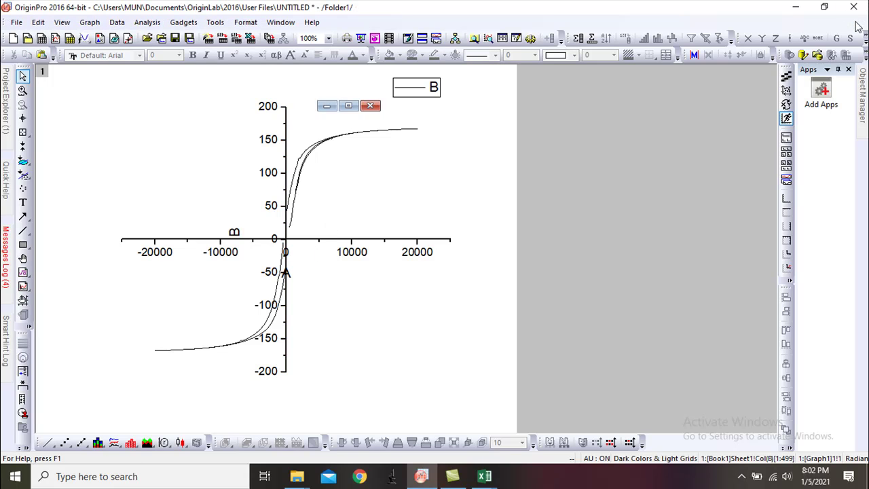
{"action": "left_click_drag", "start_coordinate": [180, 111], "coordinate": [463, 120]}
{"action": "left_click", "coordinate": [216, 180]}
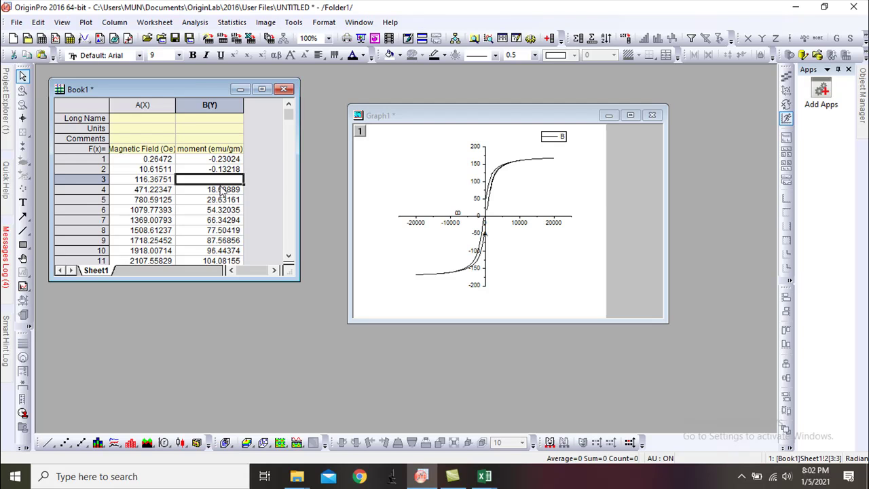
Step: Enter 9.032827 in the row-3 moment cell, then select the blank moment cell at row 204
{"action": "type", "text": "9.032827"}
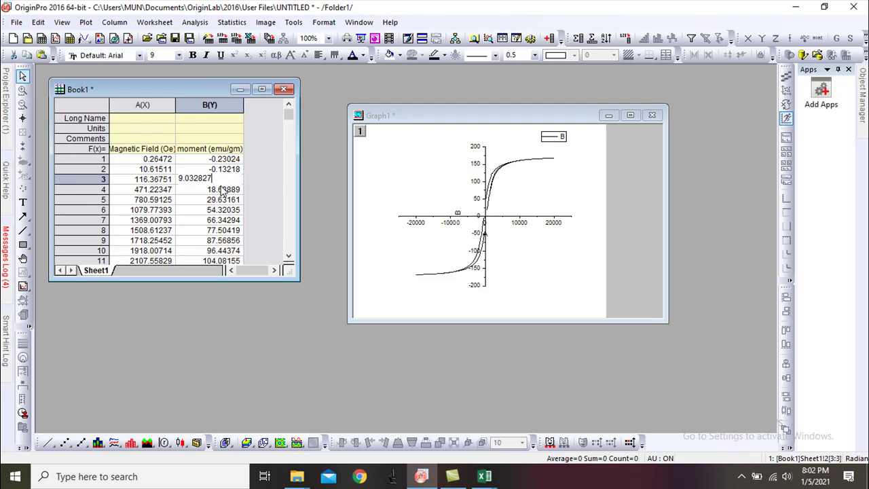
{"action": "left_click", "coordinate": [254, 179]}
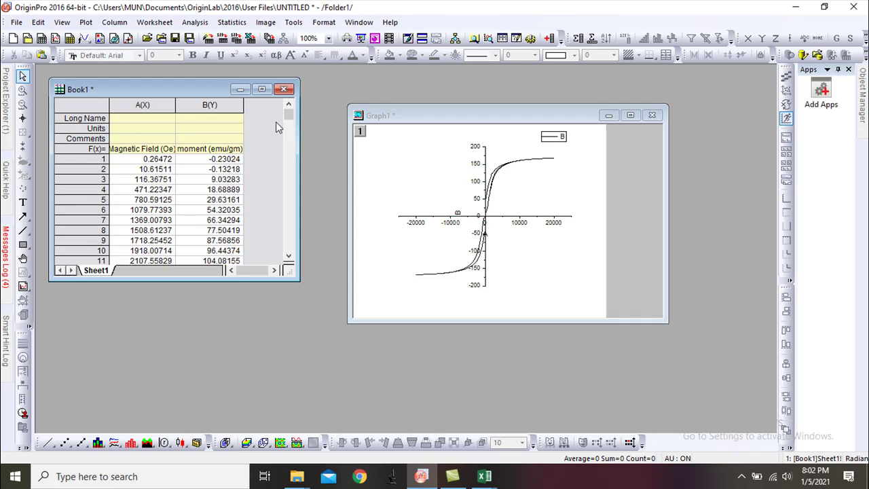
{"action": "scroll", "coordinate": [239, 184], "scroll_direction": "down", "scroll_amount": 12}
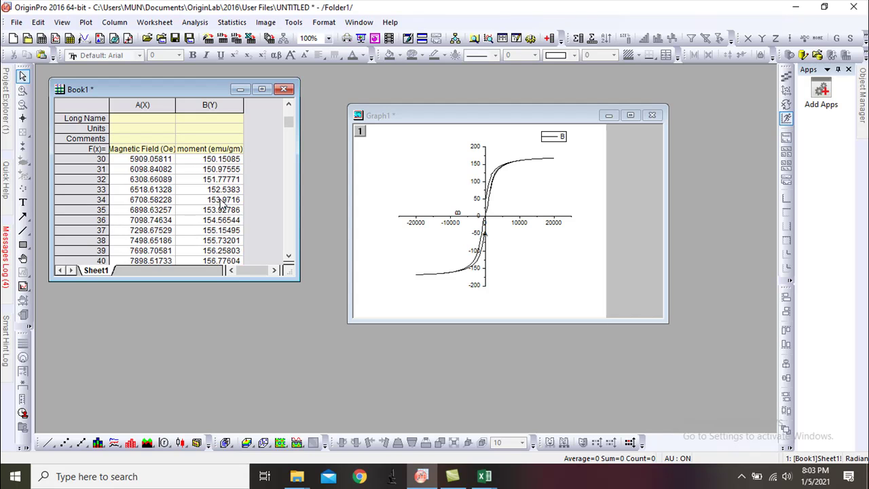
{"action": "scroll", "coordinate": [223, 204], "scroll_direction": "down", "scroll_amount": 14}
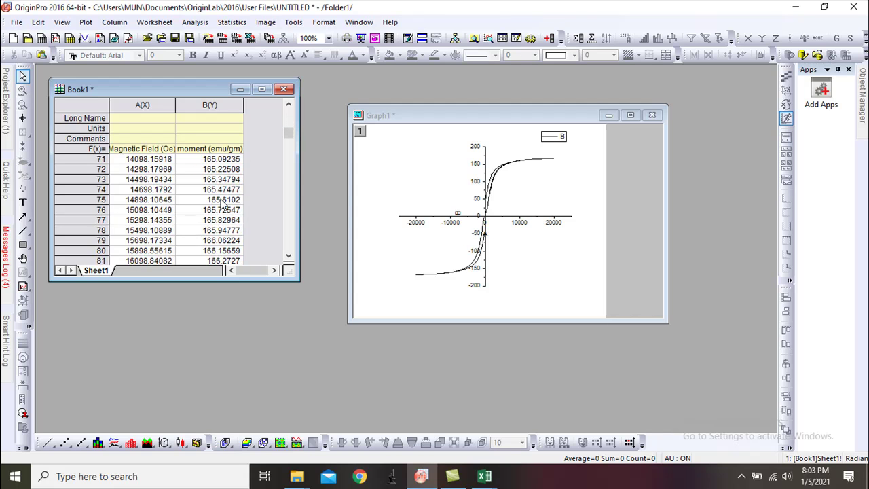
{"action": "scroll", "coordinate": [223, 205], "scroll_direction": "down", "scroll_amount": 14}
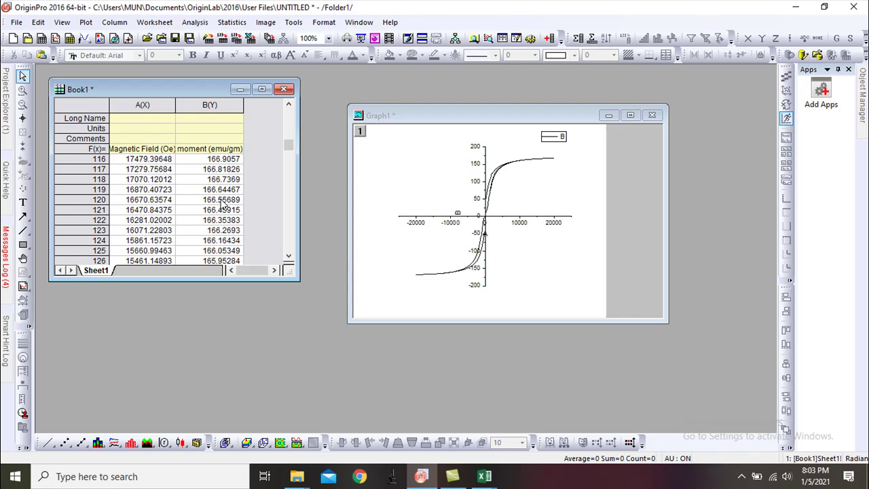
{"action": "scroll", "coordinate": [223, 205], "scroll_direction": "down", "scroll_amount": 13}
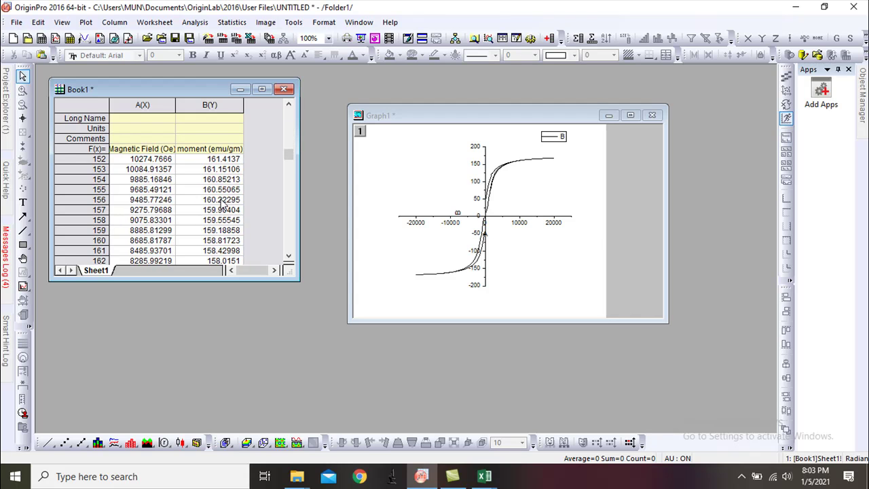
{"action": "scroll", "coordinate": [223, 205], "scroll_direction": "down", "scroll_amount": 14}
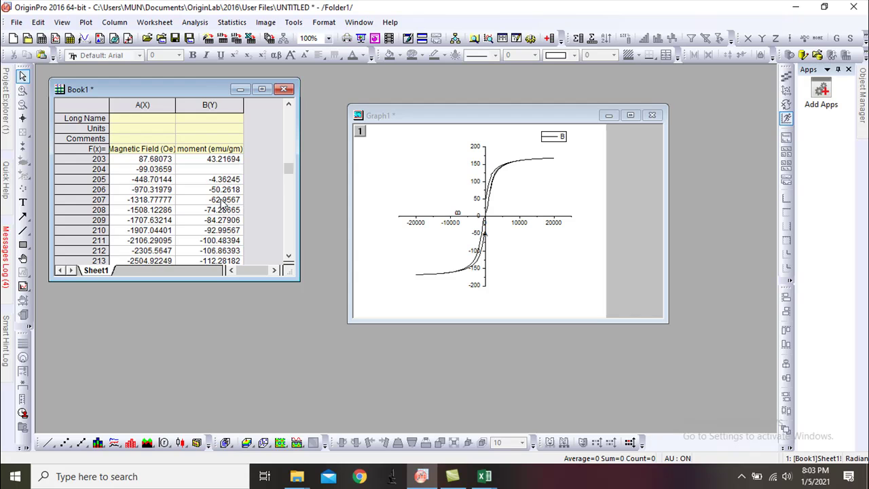
{"action": "left_click", "coordinate": [227, 210]}
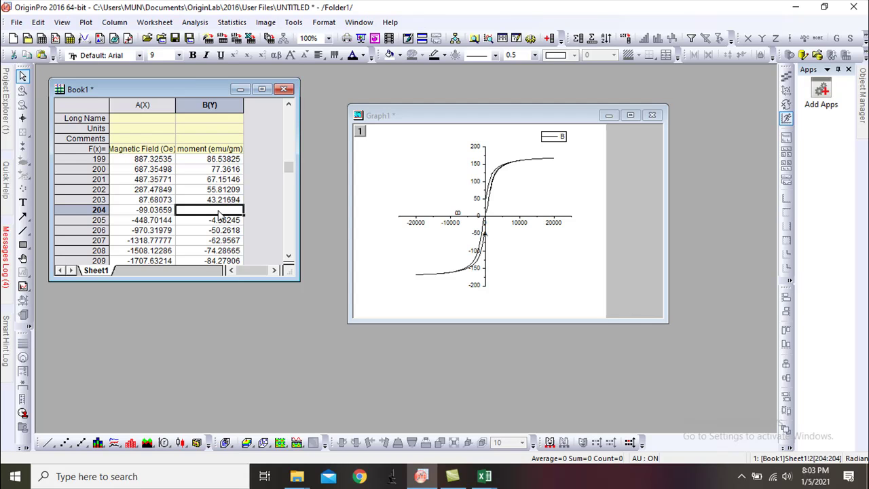
Step: Complete the moment value 19.6536 in row 204, then scroll down to row 403
{"action": "type", "text": "19.6536"}
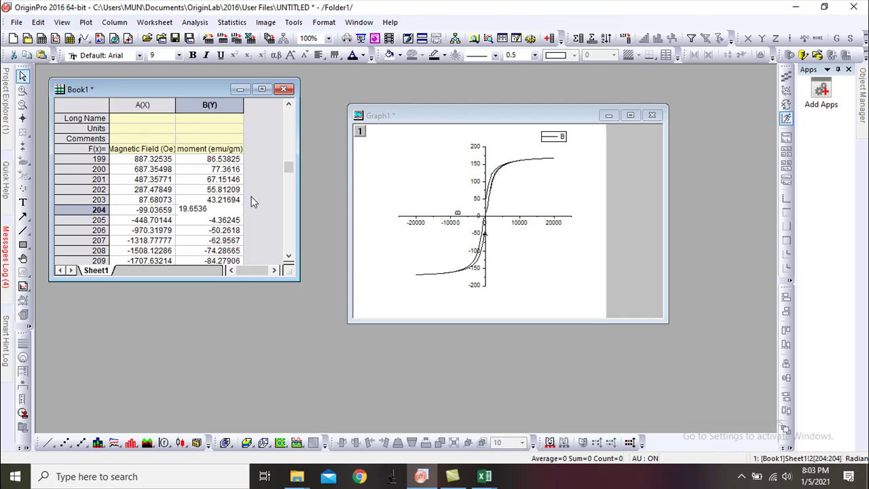
{"action": "key", "text": "Return"}
{"action": "scroll", "coordinate": [246, 211], "scroll_direction": "down", "scroll_amount": 2}
{"action": "scroll", "coordinate": [230, 226], "scroll_direction": "down", "scroll_amount": 12}
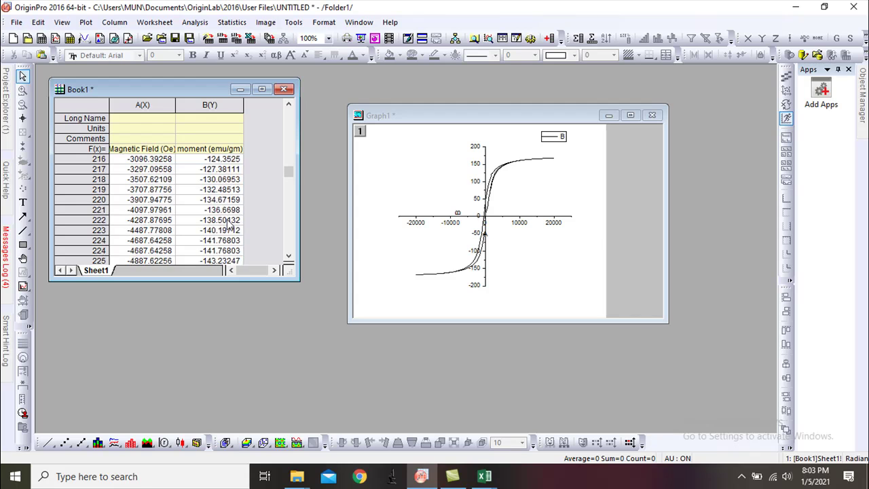
{"action": "scroll", "coordinate": [230, 226], "scroll_direction": "down", "scroll_amount": 11}
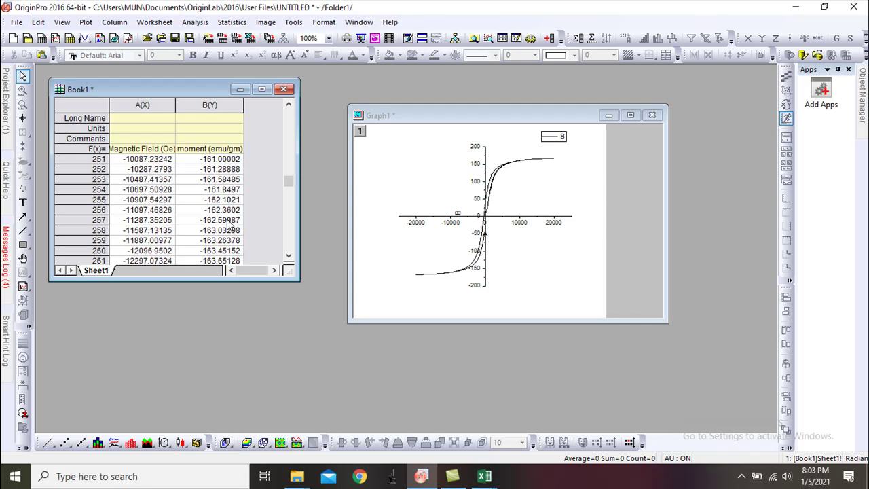
{"action": "scroll", "coordinate": [229, 226], "scroll_direction": "down", "scroll_amount": 13}
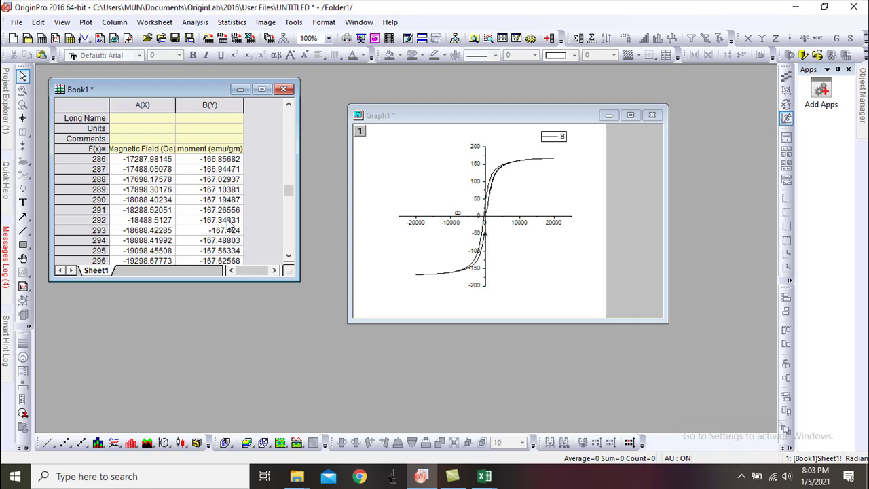
{"action": "scroll", "coordinate": [230, 226], "scroll_direction": "down", "scroll_amount": 11}
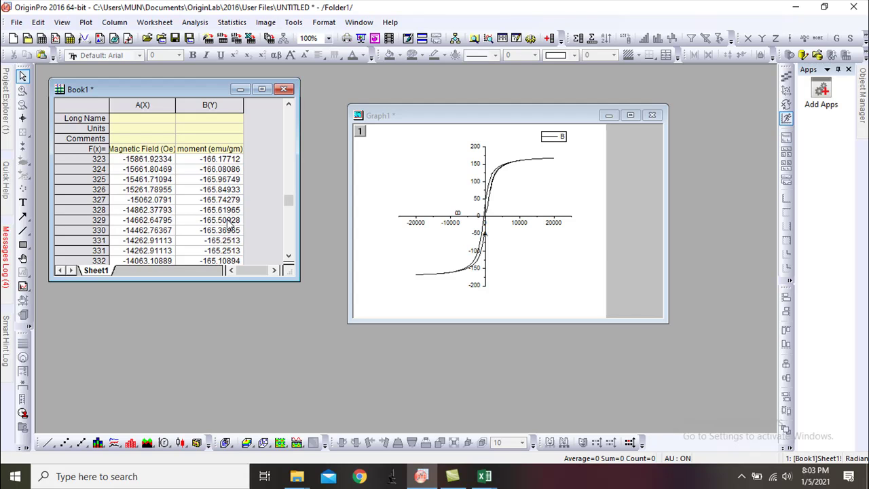
{"action": "scroll", "coordinate": [230, 226], "scroll_direction": "down", "scroll_amount": 15}
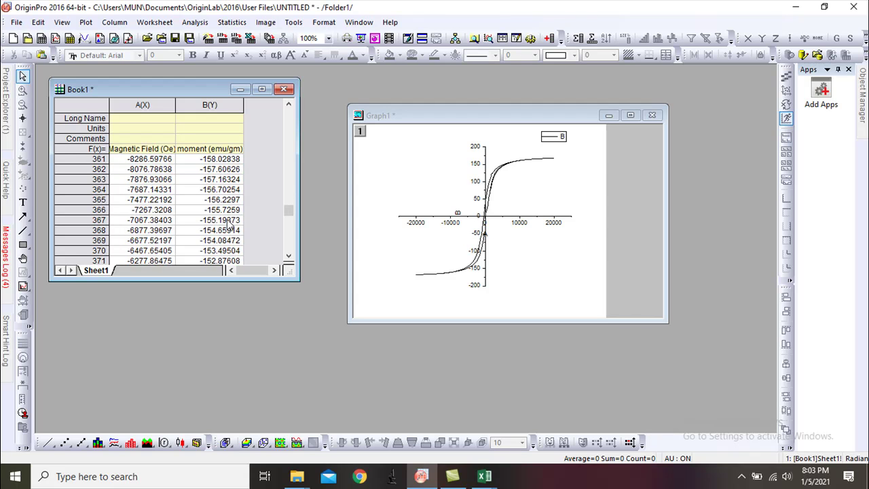
{"action": "scroll", "coordinate": [229, 224], "scroll_direction": "down", "scroll_amount": 3}
{"action": "scroll", "coordinate": [230, 224], "scroll_direction": "up", "scroll_amount": 1}
Step: Fill the empty moment cells in rows 403 and 405 with -18.5673 and 34.5673862
{"action": "left_click", "coordinate": [231, 190]}
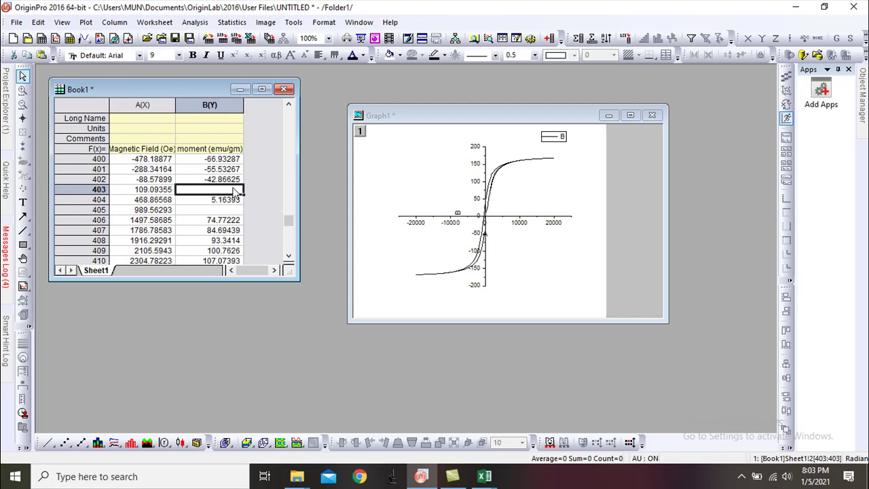
{"action": "type", "text": "-18"}
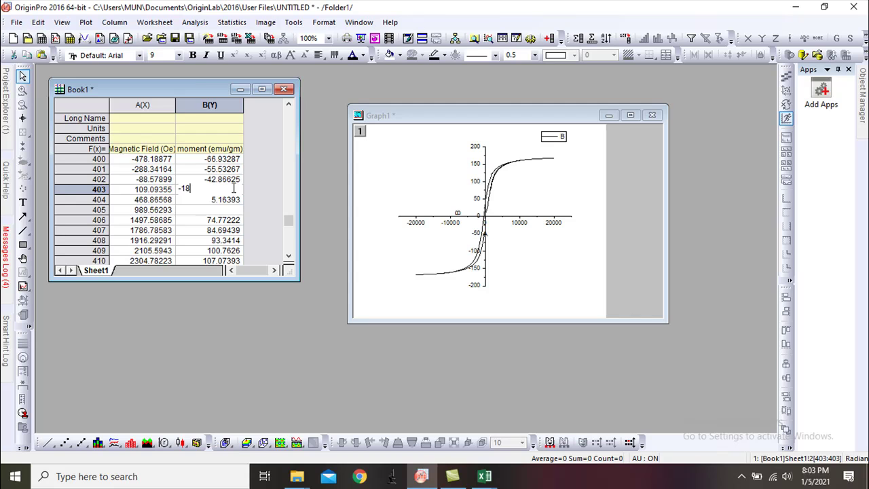
{"action": "type", "text": ".5673"}
{"action": "left_click", "coordinate": [211, 210]}
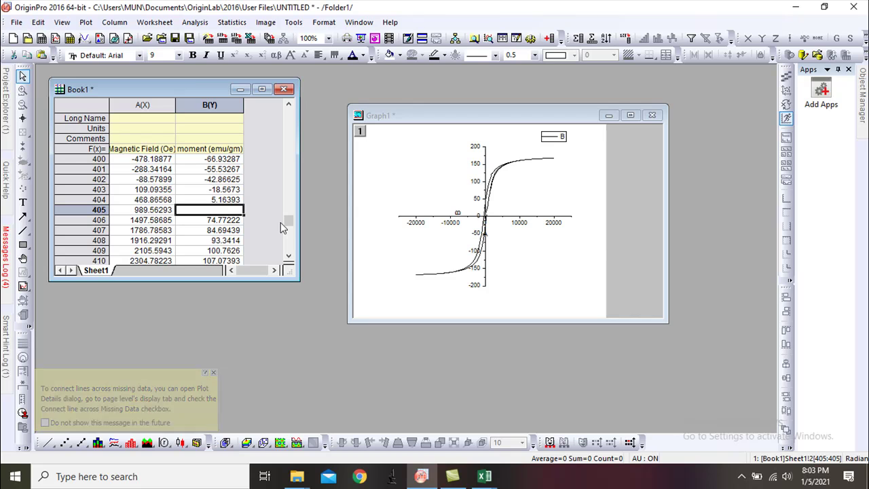
{"action": "type", "text": "34.5673862"}
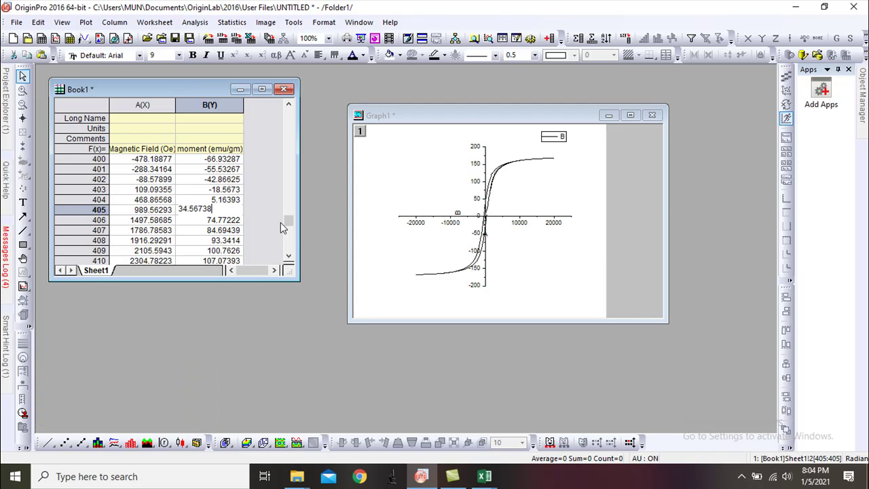
{"action": "left_click", "coordinate": [268, 177]}
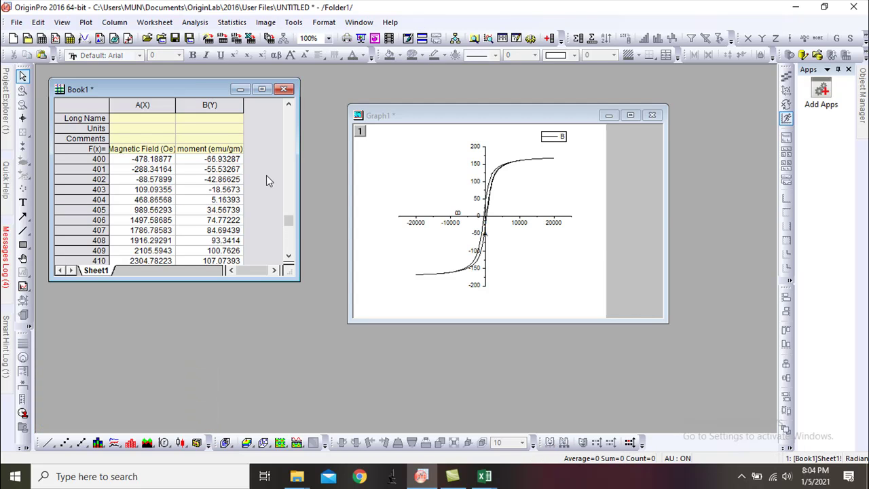
Step: Maximize Graph1 and move the X-axis title from the origin to below the horizontal axis
{"action": "left_click", "coordinate": [635, 114]}
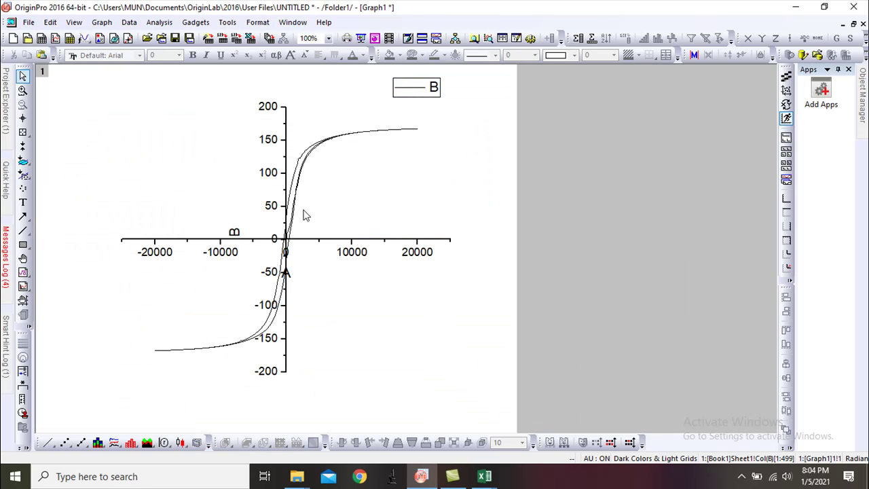
{"action": "left_click", "coordinate": [302, 246]}
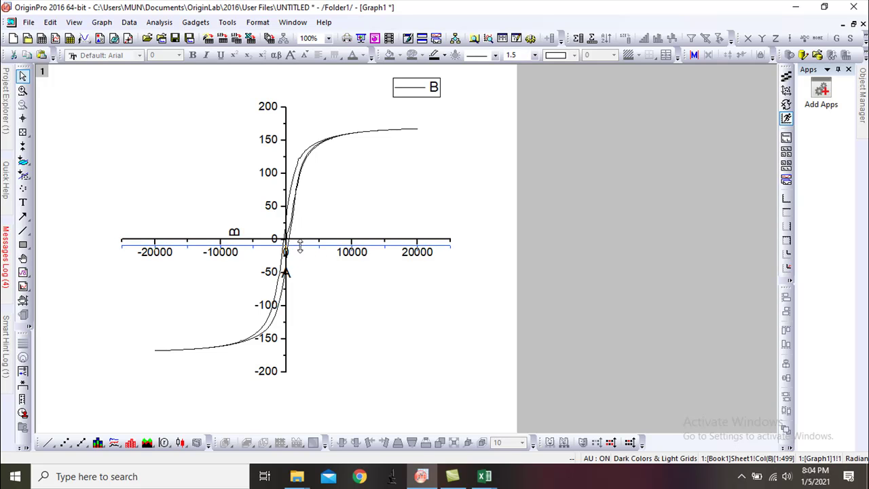
{"action": "left_click", "coordinate": [306, 228]}
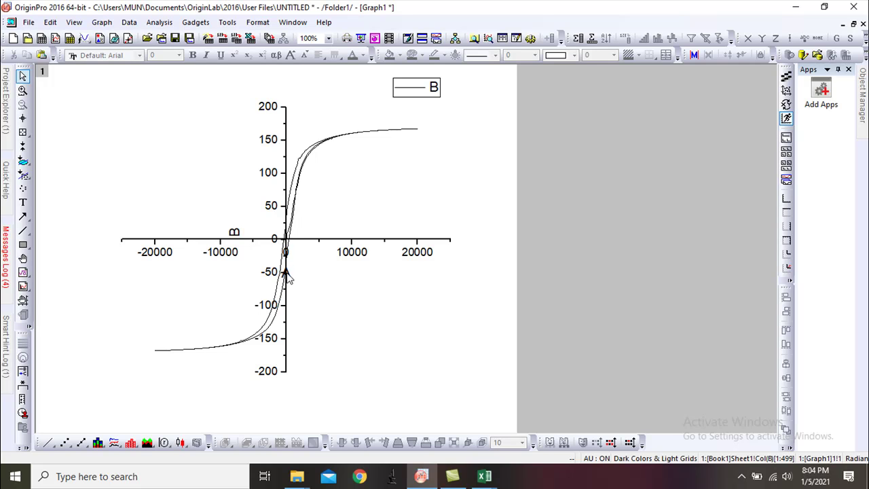
{"action": "left_click_drag", "start_coordinate": [286, 271], "coordinate": [312, 277]}
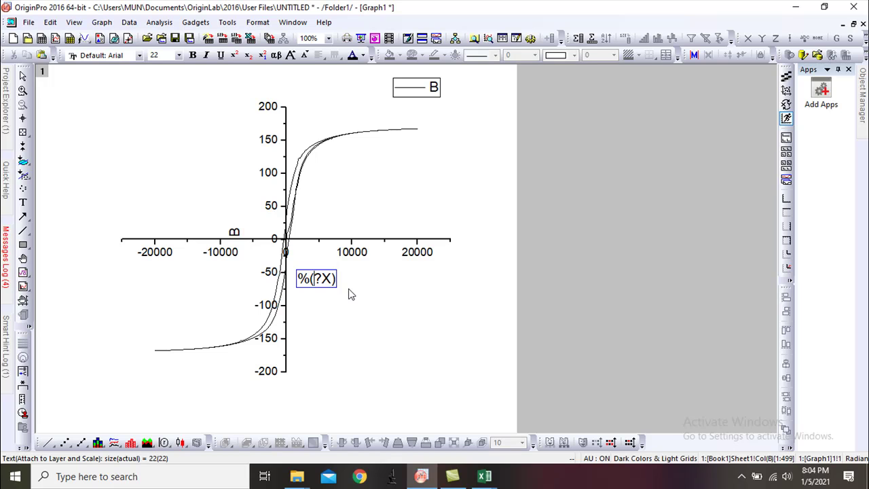
Step: Change the X-axis title text to 'Magnetic Field (Oe)'
{"action": "type", "text": "A"}
{"action": "key", "text": "ctrl+a"}
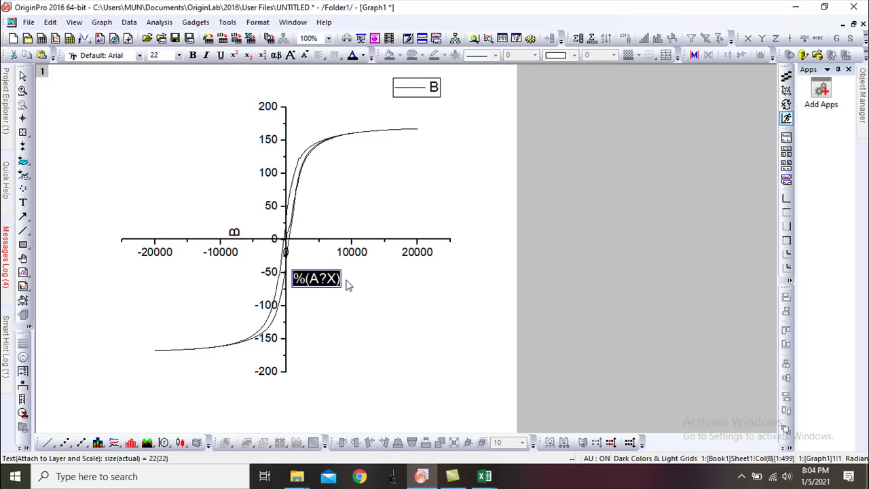
{"action": "type", "text": "Mag"}
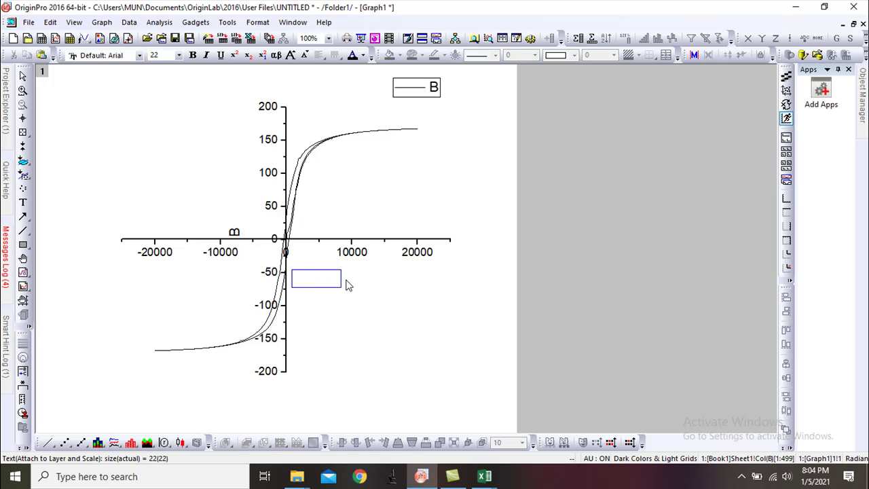
{"action": "type", "text": "netic Field "}
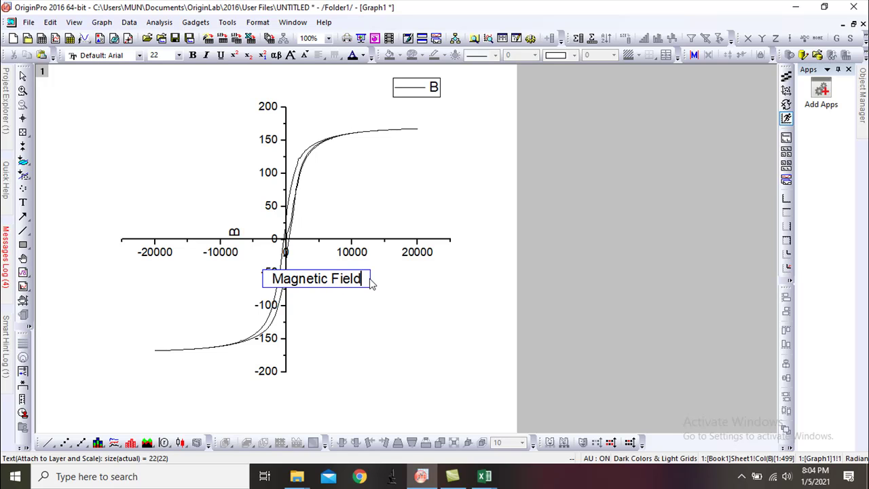
{"action": "type", "text": "("}
{"action": "type", "text": "c"}
{"action": "key", "text": "BackSpace"}
{"action": "type", "text": "Oe)"}
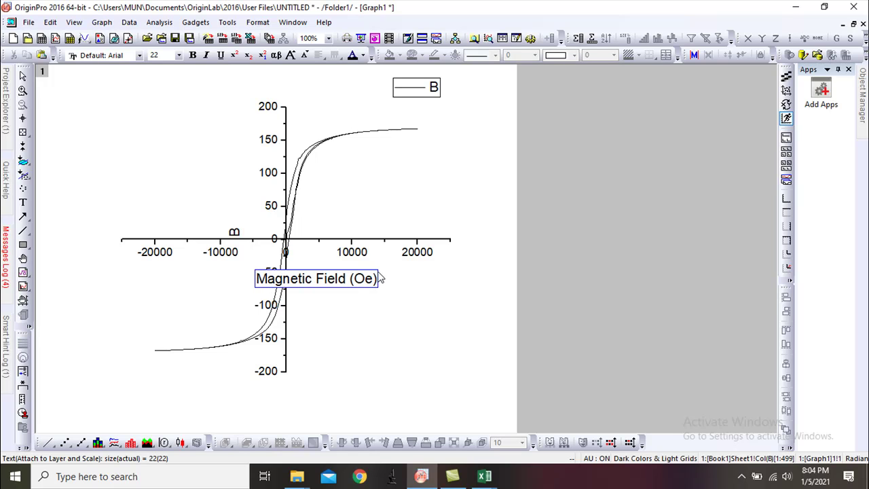
{"action": "key", "text": "Left"}
{"action": "key", "text": "Left"}
{"action": "key", "text": "Left"}
{"action": "key", "text": "Left"}
{"action": "key", "text": "Left"}
{"action": "key", "text": "Left"}
{"action": "key", "text": "Left"}
{"action": "key", "text": "Left"}
{"action": "key", "text": "Left"}
{"action": "key", "text": "Left"}
{"action": "key", "text": "Left"}
{"action": "key", "text": "Left"}
{"action": "key", "text": "Left"}
{"action": "key", "text": "Left"}
{"action": "key", "text": "Left"}
{"action": "key", "text": "Left"}
{"action": "key", "text": "Left"}
{"action": "key", "text": "Left"}
{"action": "left_click", "coordinate": [372, 218]}
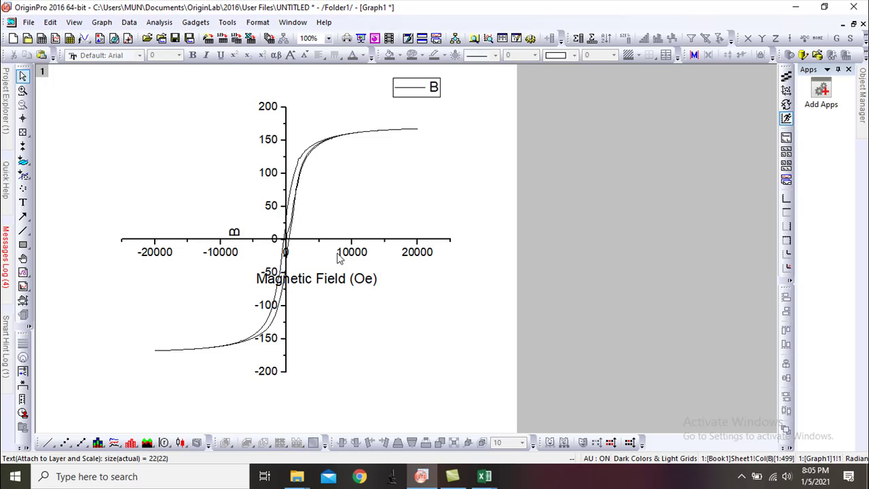
Step: Move the Magnetic Field (Oe) title down to the bottom of the graph
{"action": "left_click", "coordinate": [309, 282]}
{"action": "left_click", "coordinate": [315, 311]}
{"action": "left_click_drag", "start_coordinate": [315, 311], "coordinate": [341, 370]}
{"action": "left_click", "coordinate": [384, 210]}
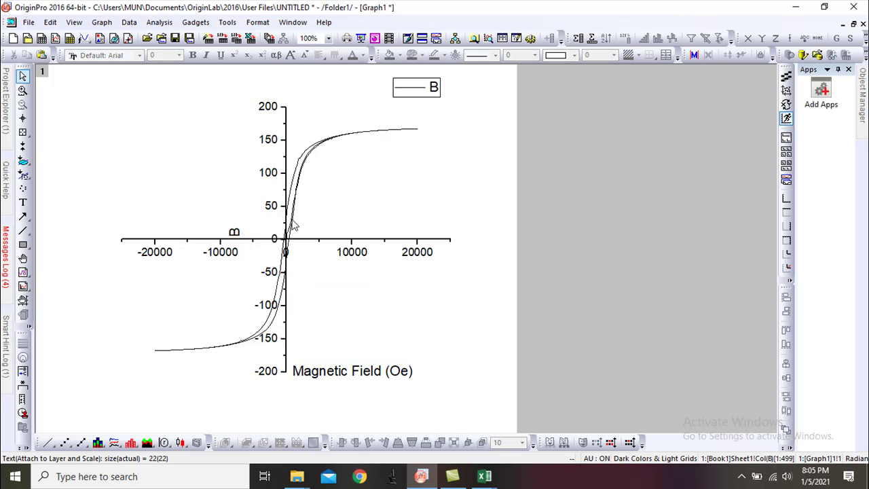
Step: Move the B axis title left of the plot and begin retyping it as 'mag'
{"action": "left_click_drag", "start_coordinate": [144, 204], "coordinate": [101, 215]}
{"action": "double_click", "coordinate": [141, 219]}
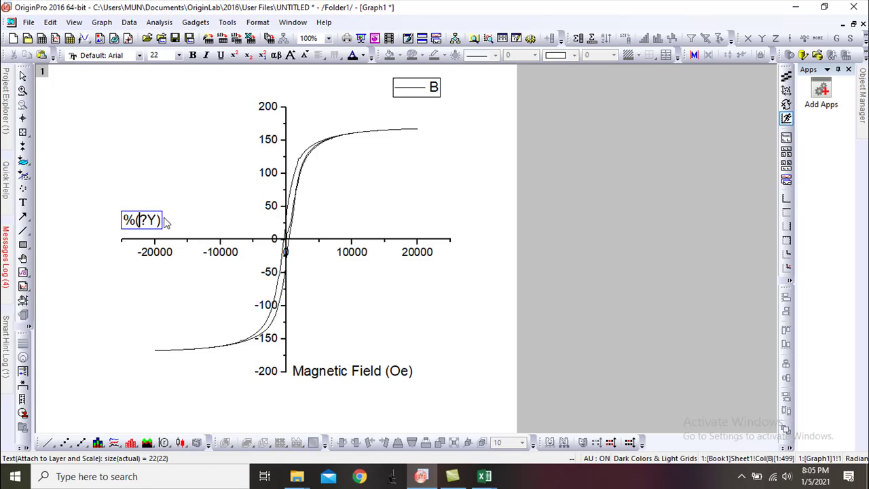
{"action": "key", "text": "ctrl+a"}
{"action": "type", "text": "mag"}
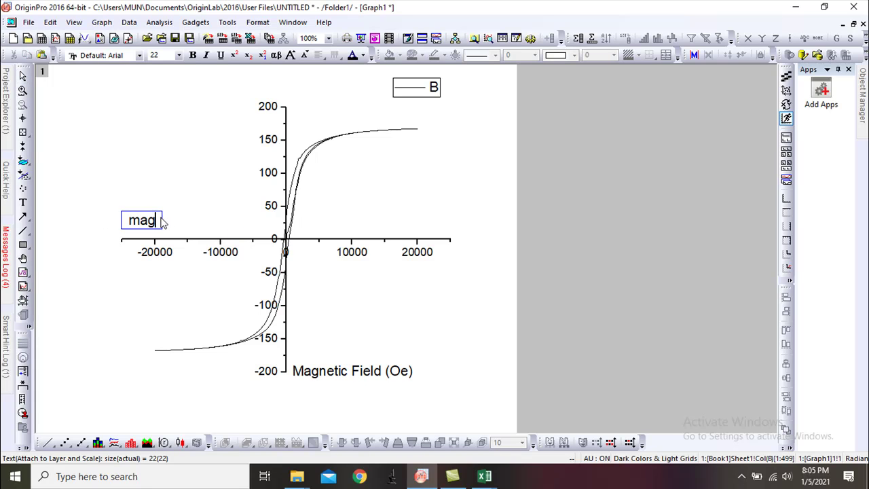